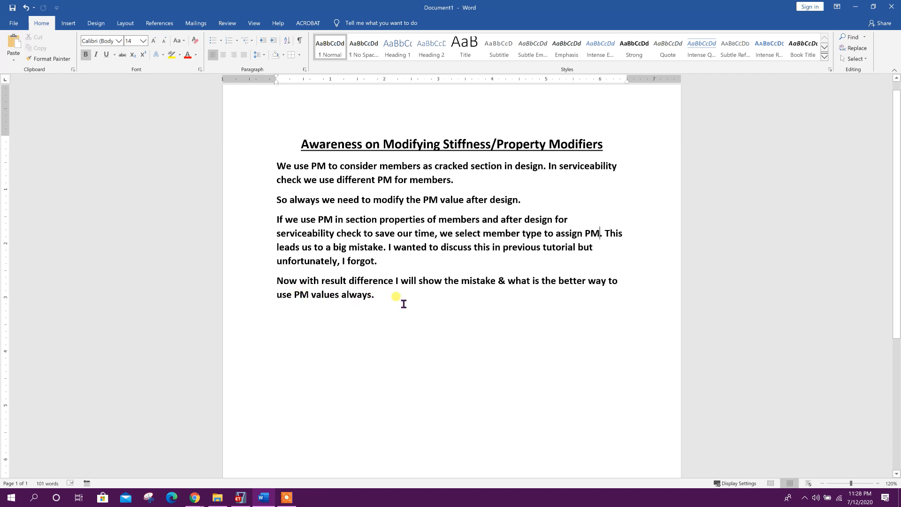
Switch to ETABS and open the list of defined frame section properties.
{"action": "left_click", "coordinate": [381, 296]}
{"action": "left_click", "coordinate": [249, 495]}
{"action": "scroll", "coordinate": [399, 319], "scroll_direction": "up", "scroll_amount": 3}
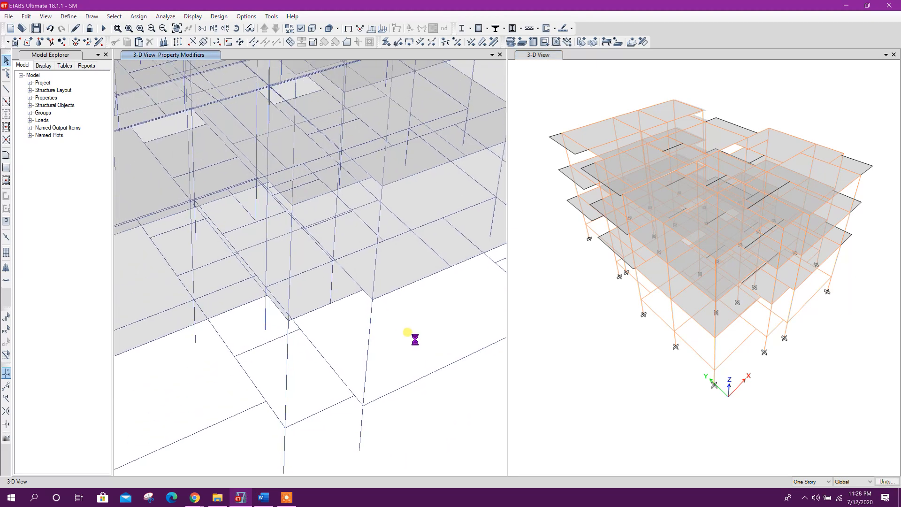
{"action": "left_click", "coordinate": [69, 16]}
{"action": "mouse_move", "coordinate": [108, 45]}
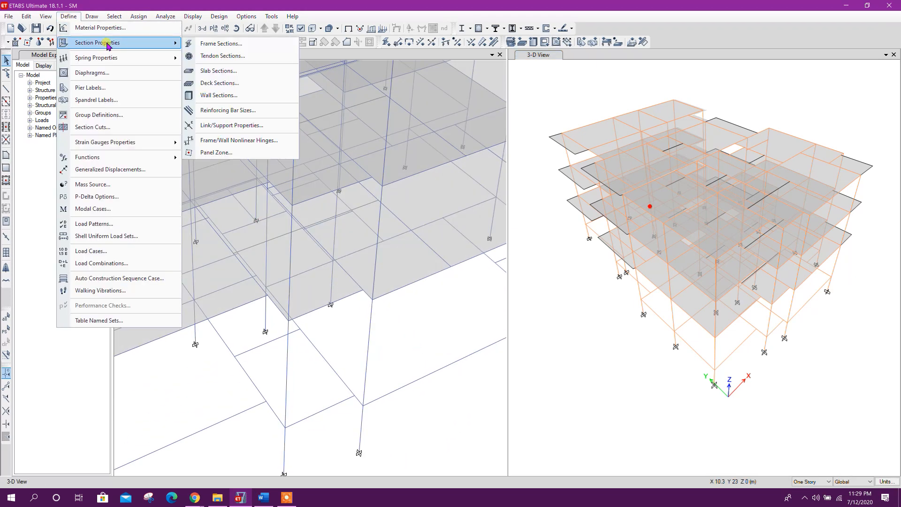
{"action": "left_click", "coordinate": [226, 43]}
Set the moment of inertia modifiers about the 2 and 3 axes to 0.7 for column section C3-20X60.
{"action": "left_click", "coordinate": [359, 245]}
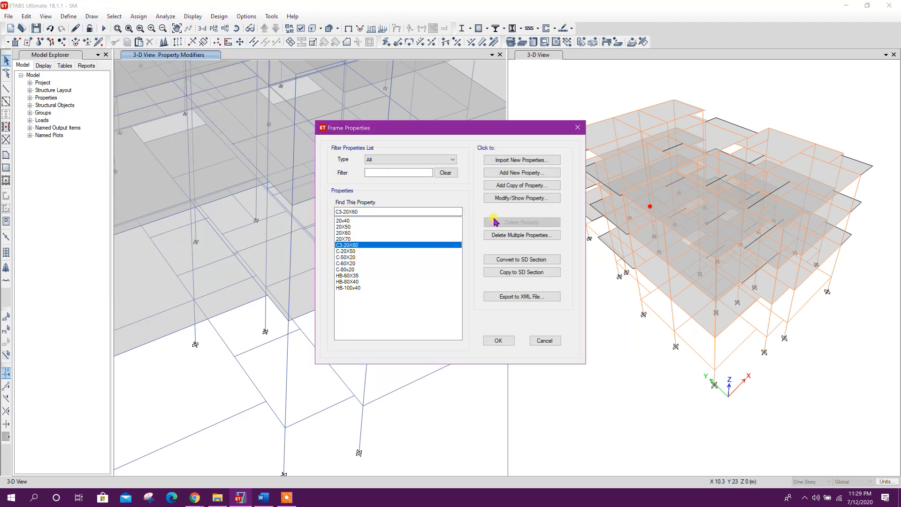
{"action": "left_click", "coordinate": [498, 198]}
{"action": "left_click", "coordinate": [559, 248]}
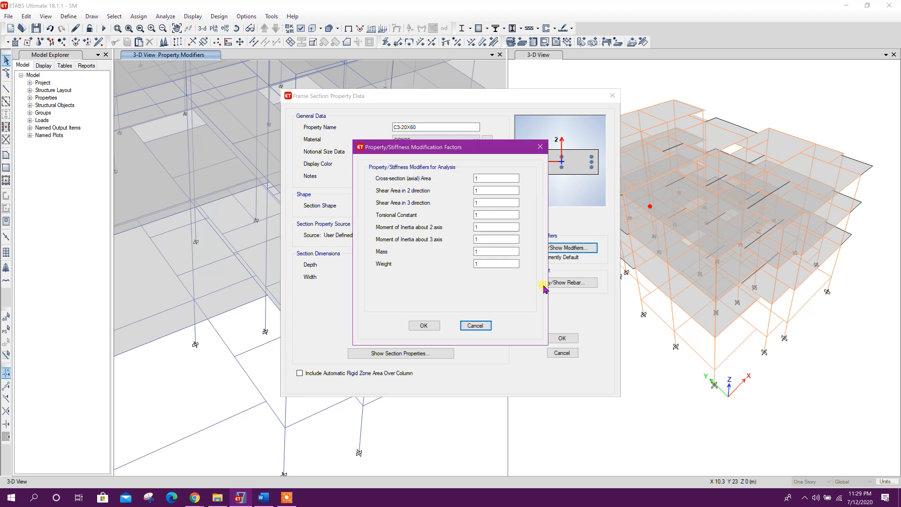
{"action": "left_click", "coordinate": [482, 228]}
{"action": "double_click", "coordinate": [488, 239]}
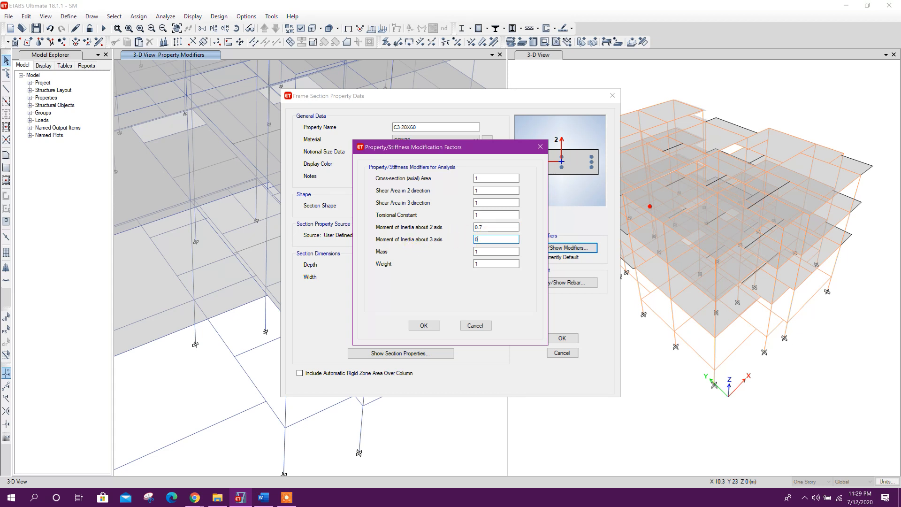
{"action": "type", "text": "0.7"}
{"action": "left_click", "coordinate": [424, 326]}
{"action": "left_click", "coordinate": [562, 338]}
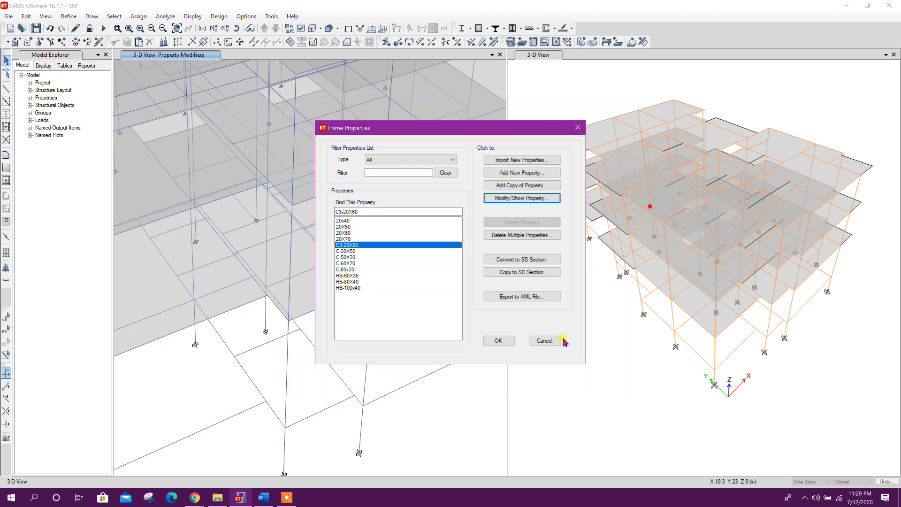
Set the moment of inertia modifiers about the 2 and 3 axes to 0.7 for column section C-20X50.
{"action": "left_click", "coordinate": [346, 251]}
{"action": "left_click", "coordinate": [516, 198]}
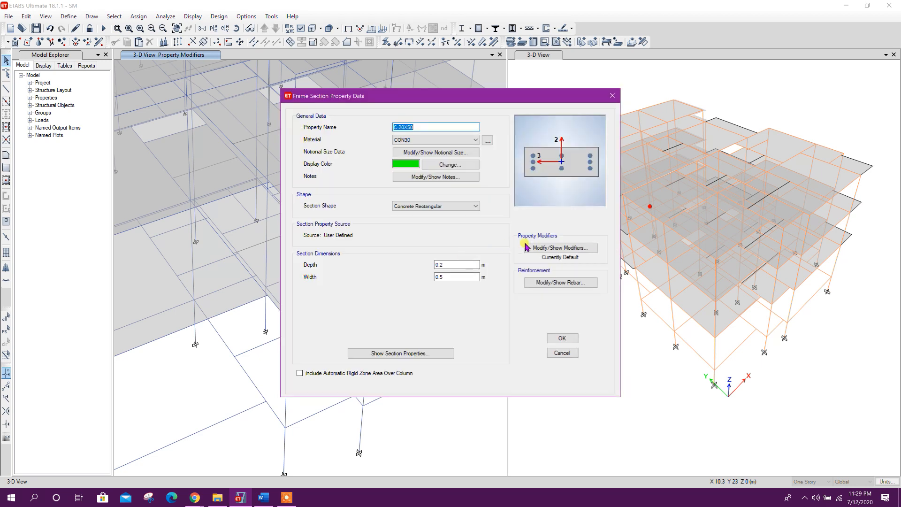
{"action": "left_click", "coordinate": [570, 248]}
{"action": "left_click", "coordinate": [488, 227]}
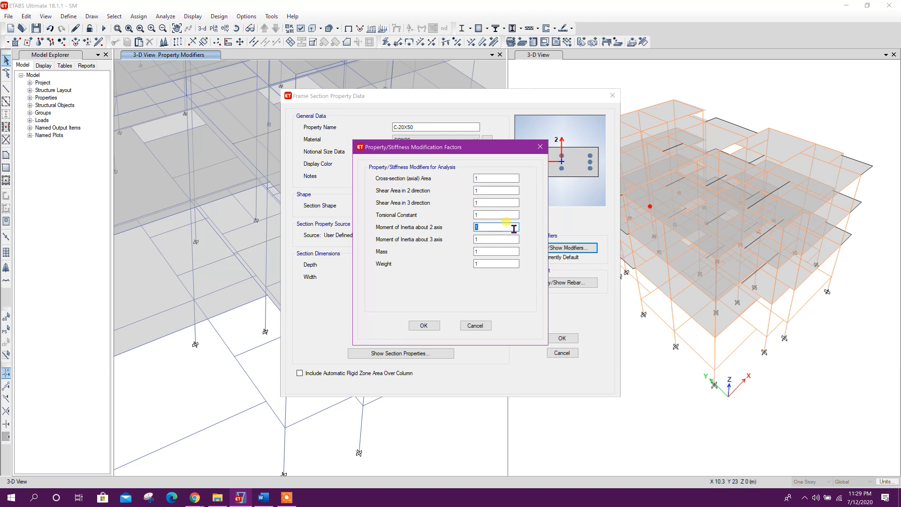
{"action": "left_click", "coordinate": [477, 229]}
{"action": "key", "text": "Tab"}
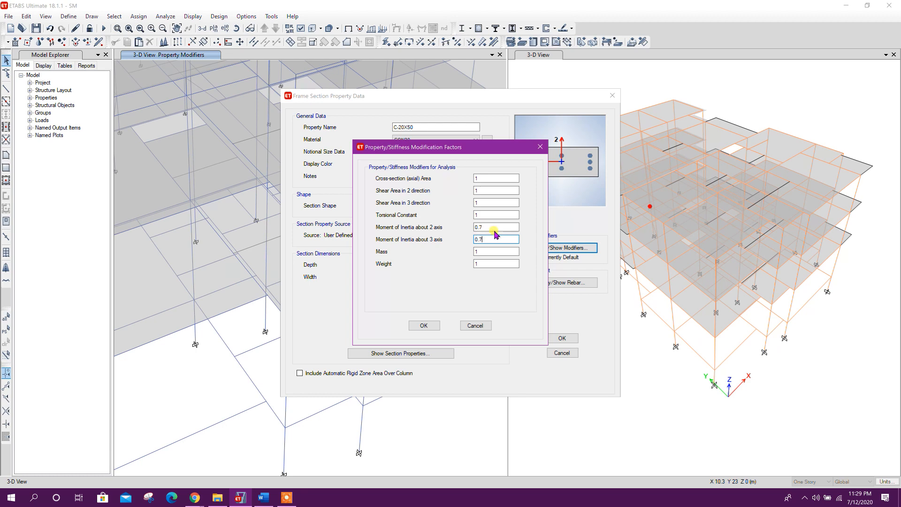
{"action": "left_click", "coordinate": [423, 326]}
{"action": "left_click", "coordinate": [562, 338]}
Set the moment of inertia modifiers about the 2 and 3 axes to 0.7 for column section C-50X20.
{"action": "double_click", "coordinate": [370, 257]}
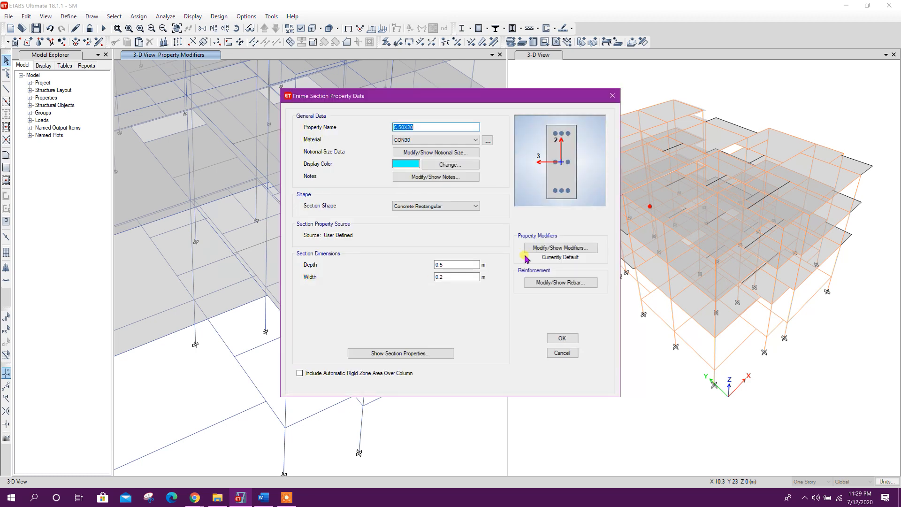
{"action": "left_click", "coordinate": [561, 248]}
{"action": "double_click", "coordinate": [488, 228]}
{"action": "type", "text": "0."}
{"action": "key", "text": "Tab"}
{"action": "type", "text": "0.7"}
{"action": "left_click", "coordinate": [423, 325]}
{"action": "left_click", "coordinate": [558, 339]}
Set the moment of inertia modifiers about the 2 and 3 axes to 0.7 for column section C-60X20.
{"action": "left_click", "coordinate": [369, 263]}
{"action": "left_click", "coordinate": [526, 200]}
{"action": "left_click", "coordinate": [561, 248]}
{"action": "double_click", "coordinate": [482, 228]}
{"action": "type", "text": "0.7"}
{"action": "key", "text": "Tab"}
{"action": "type", "text": "0.7"}
{"action": "left_click", "coordinate": [424, 325]}
{"action": "left_click", "coordinate": [562, 339]}
Set the moment of inertia modifiers about the 2 and 3 axes to 0.7 for column section C-80x20.
{"action": "left_click", "coordinate": [367, 271]}
{"action": "left_click", "coordinate": [525, 199]}
{"action": "left_click", "coordinate": [530, 247]}
{"action": "left_click_drag", "start_coordinate": [484, 228], "coordinate": [416, 235]}
{"action": "type", "text": "0.7"}
{"action": "double_click", "coordinate": [482, 240]}
{"action": "type", "text": "0.7"}
{"action": "left_click", "coordinate": [424, 326]}
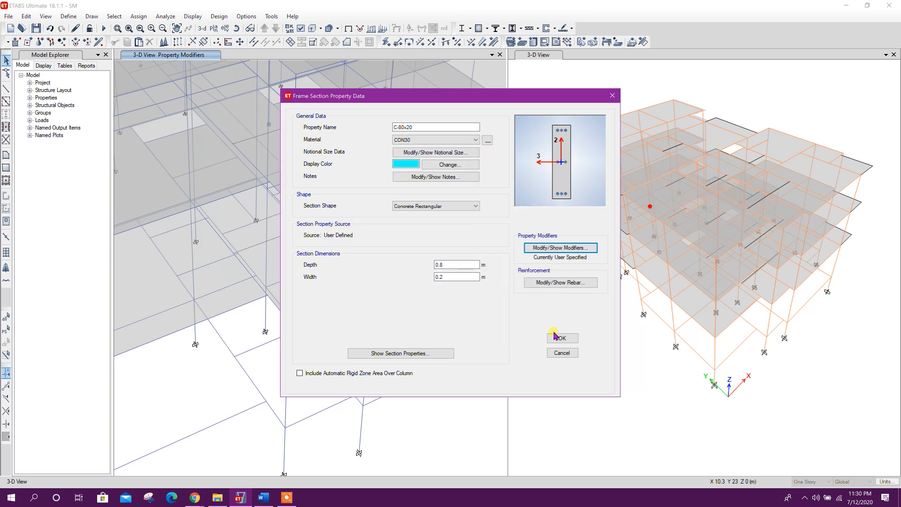
{"action": "left_click", "coordinate": [562, 339]}
Go through the column sections in the frame properties list and accept the section changes.
{"action": "left_click", "coordinate": [351, 245]}
{"action": "left_click", "coordinate": [349, 251]}
{"action": "left_click", "coordinate": [347, 263]}
{"action": "left_click", "coordinate": [347, 269]}
{"action": "left_click", "coordinate": [349, 252]}
{"action": "left_click", "coordinate": [350, 246]}
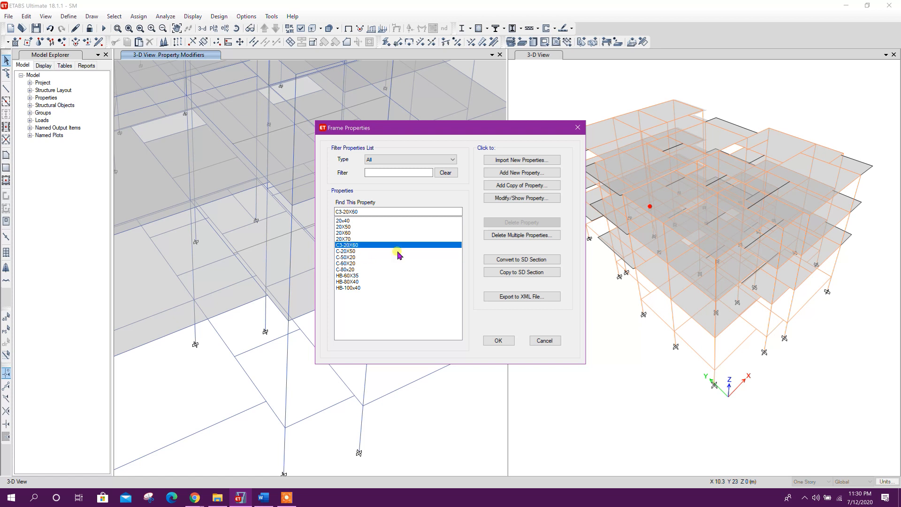
{"action": "left_click", "coordinate": [346, 252]}
{"action": "left_click", "coordinate": [362, 258]}
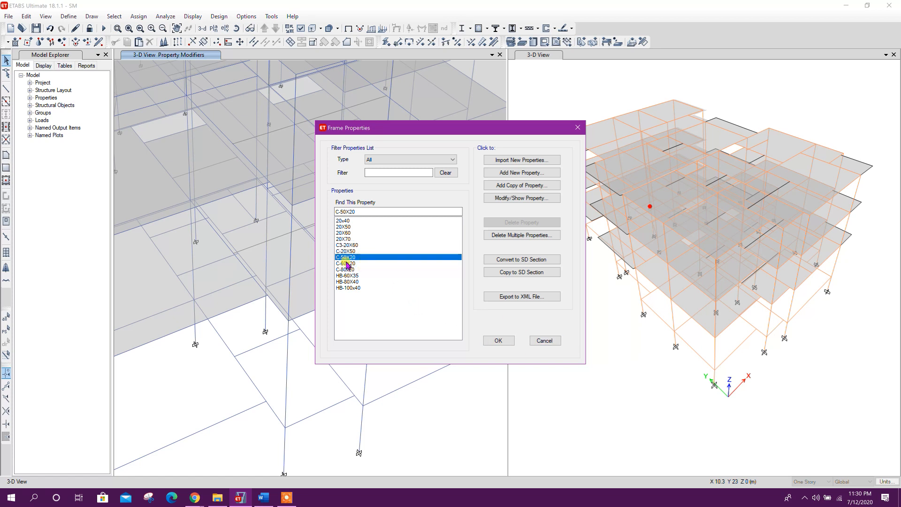
{"action": "left_click", "coordinate": [359, 263]}
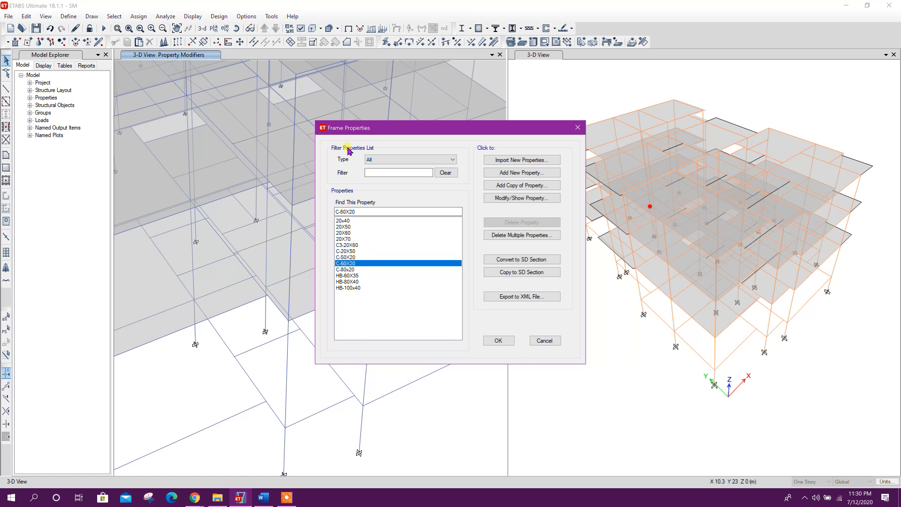
{"action": "left_click", "coordinate": [498, 340]}
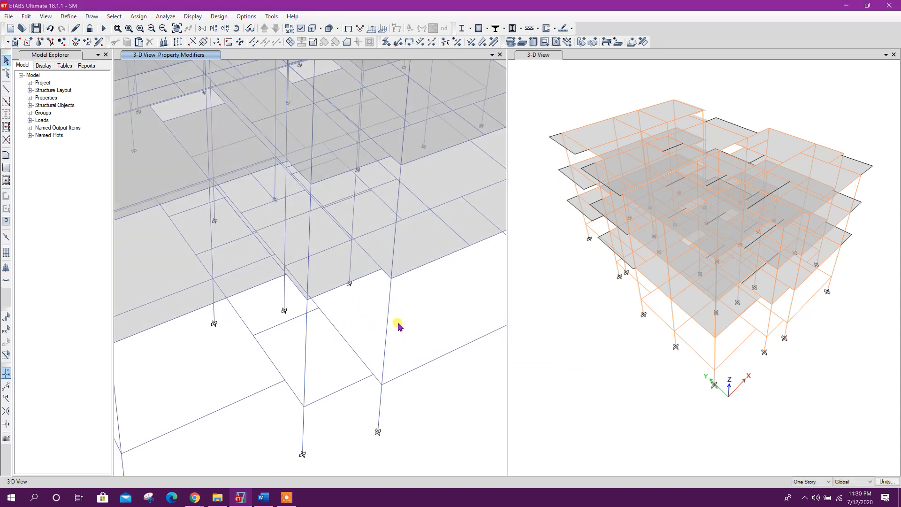
Inspect the object-level property modifiers assigned to column C17 on story 1F.
{"action": "right_click", "coordinate": [390, 309]}
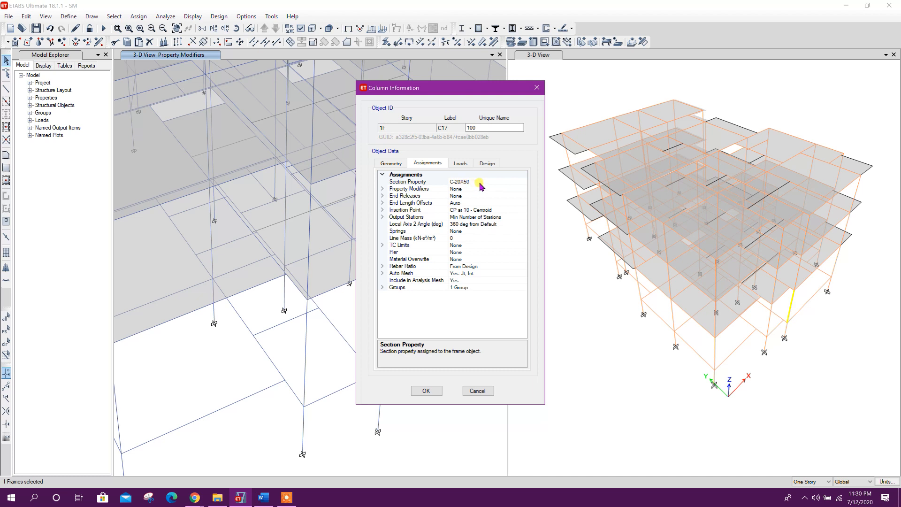
{"action": "left_click", "coordinate": [383, 189]}
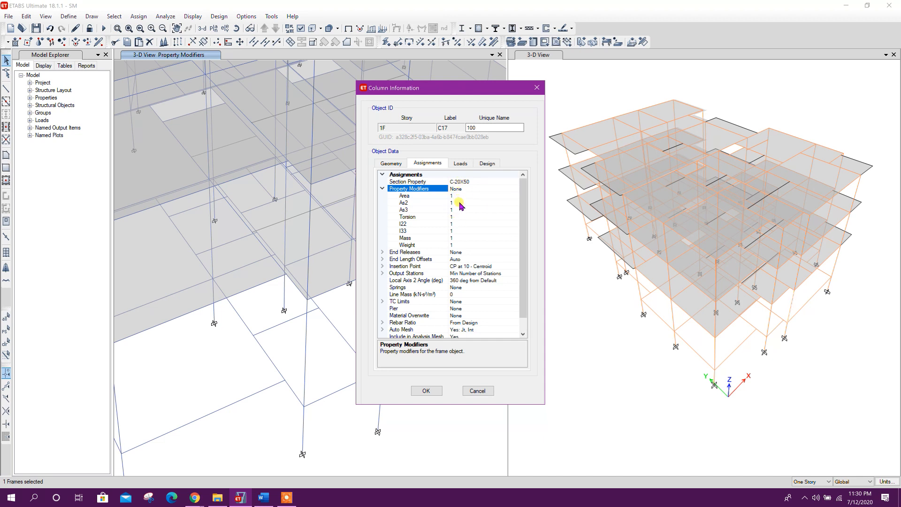
{"action": "mouse_move", "coordinate": [466, 87]}
{"action": "left_mouse_down"}
{"action": "mouse_move", "coordinate": [500, 87]}
{"action": "mouse_move", "coordinate": [460, 93]}
{"action": "left_mouse_up"}
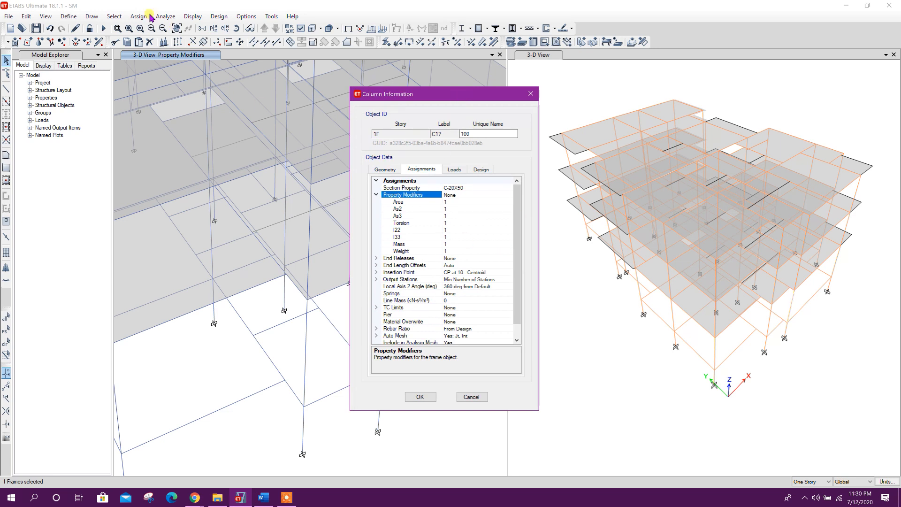
{"action": "left_click", "coordinate": [443, 93]}
{"action": "left_click", "coordinate": [421, 397]}
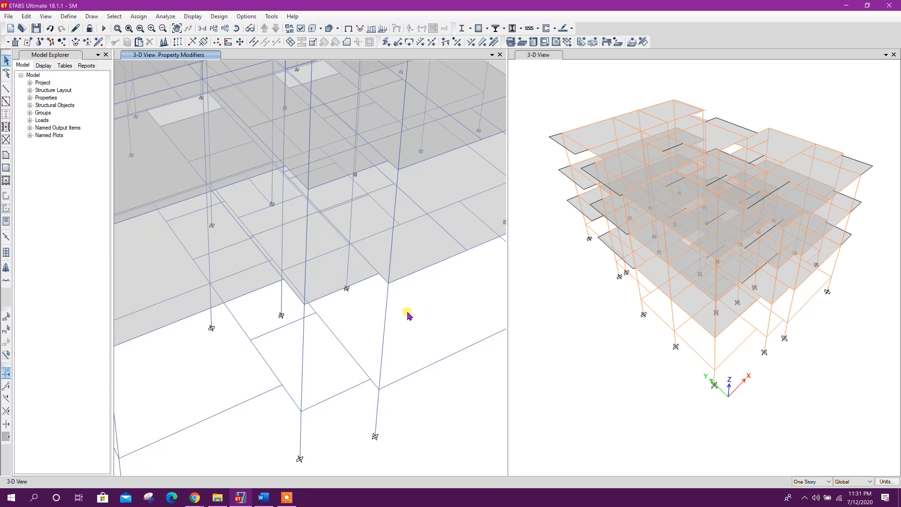
Check the stiffness modifiers defined in column section C3-20X60 and close the frame properties without further changes.
{"action": "middle_click_drag", "start_coordinate": [436, 299], "coordinate": [432, 325]}
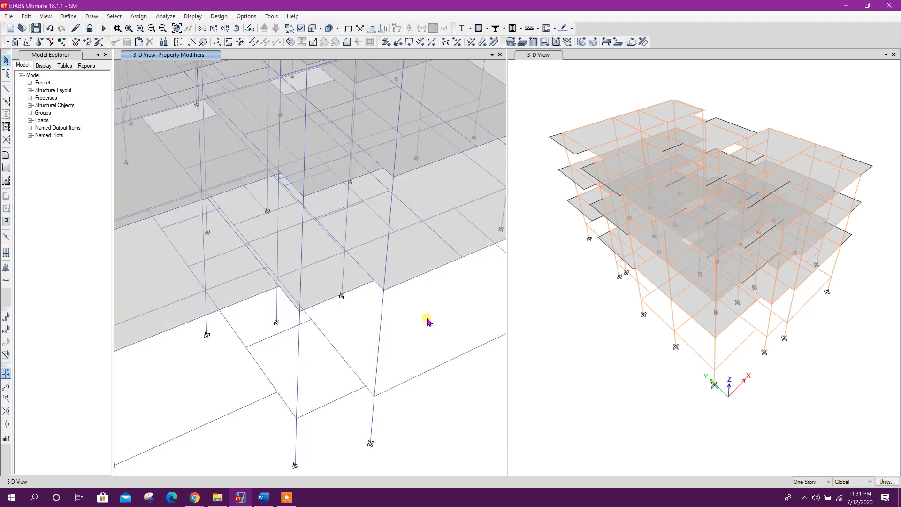
{"action": "middle_click_drag", "start_coordinate": [428, 319], "coordinate": [430, 335]}
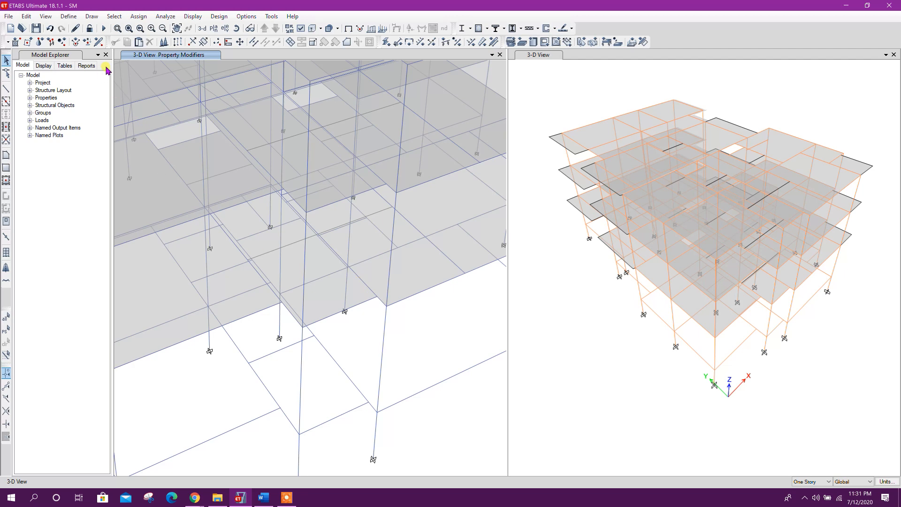
{"action": "left_click", "coordinate": [69, 16]}
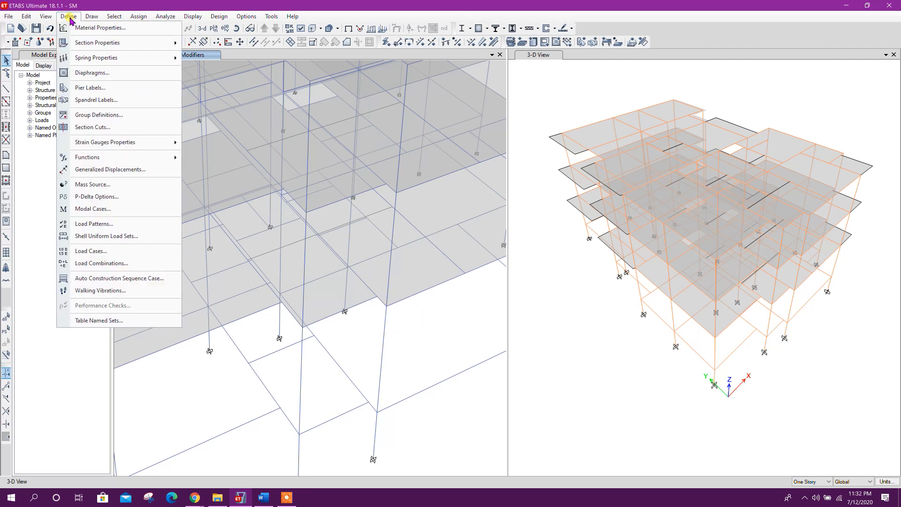
{"action": "mouse_move", "coordinate": [89, 43]}
{"action": "left_click", "coordinate": [213, 45]}
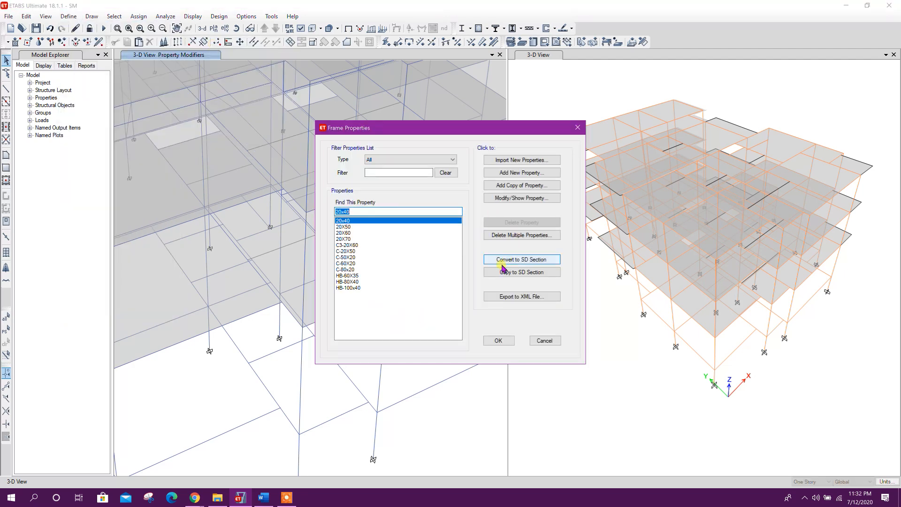
{"action": "left_click", "coordinate": [362, 245]}
{"action": "left_click", "coordinate": [522, 198]}
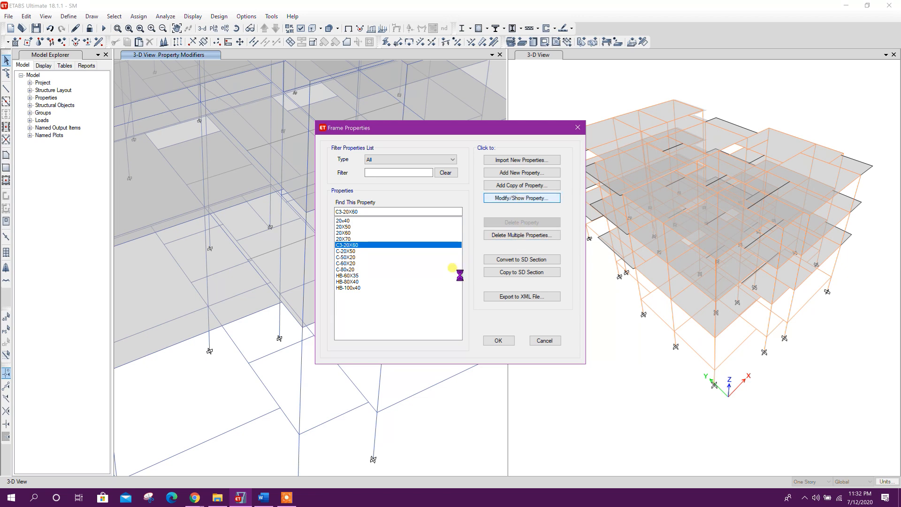
{"action": "left_click", "coordinate": [555, 249]}
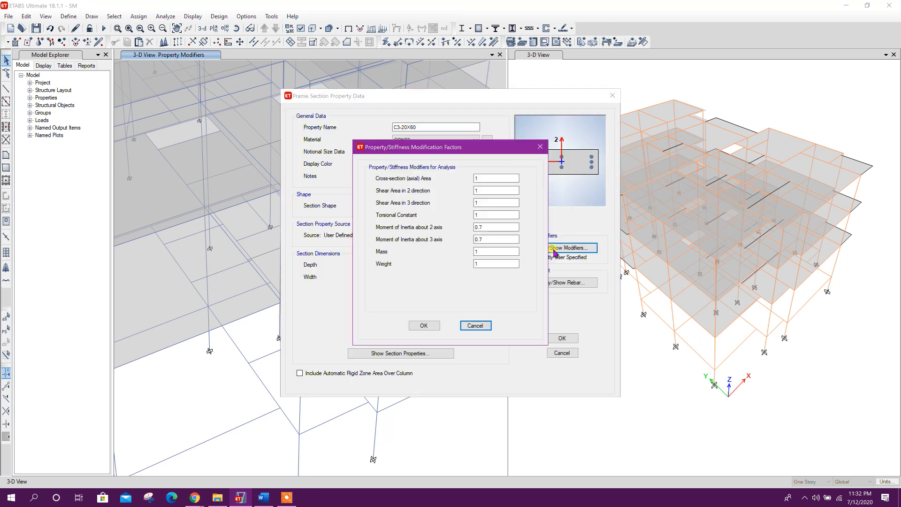
{"action": "left_click", "coordinate": [424, 326]}
{"action": "left_click", "coordinate": [561, 338]}
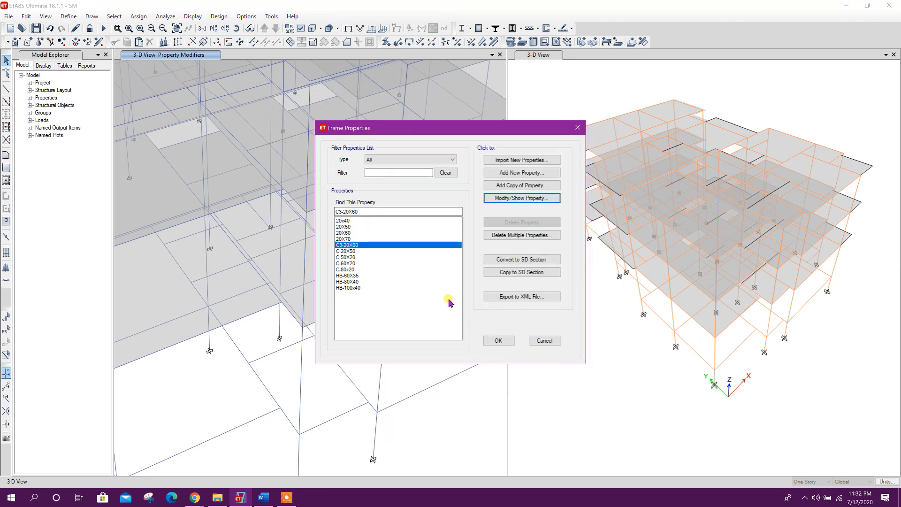
{"action": "left_click", "coordinate": [537, 341]}
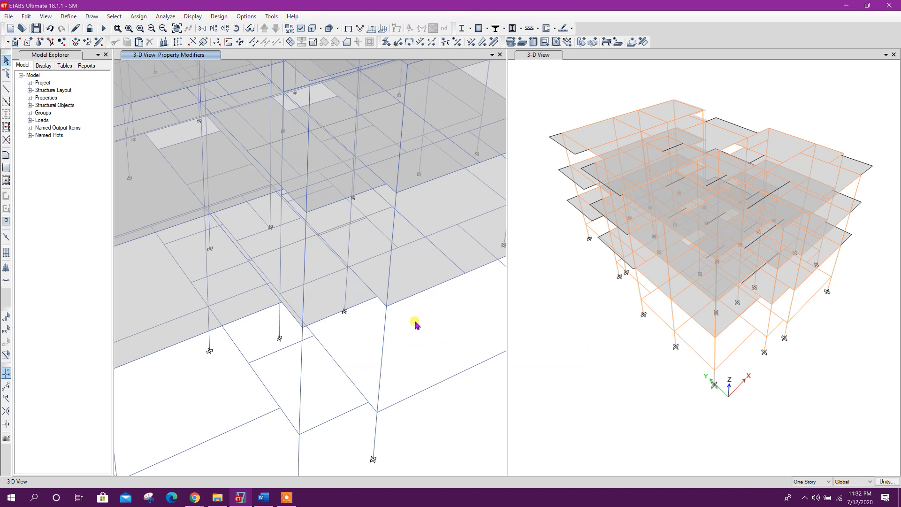
Select all columns in the model by object type.
{"action": "left_click", "coordinate": [120, 19]}
{"action": "mouse_move", "coordinate": [126, 32]}
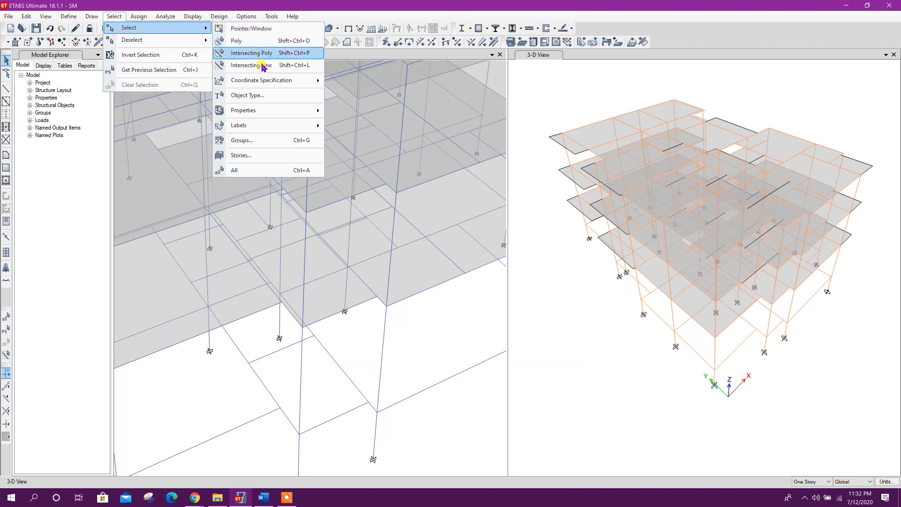
{"action": "left_click", "coordinate": [261, 96]}
{"action": "left_click", "coordinate": [406, 181]}
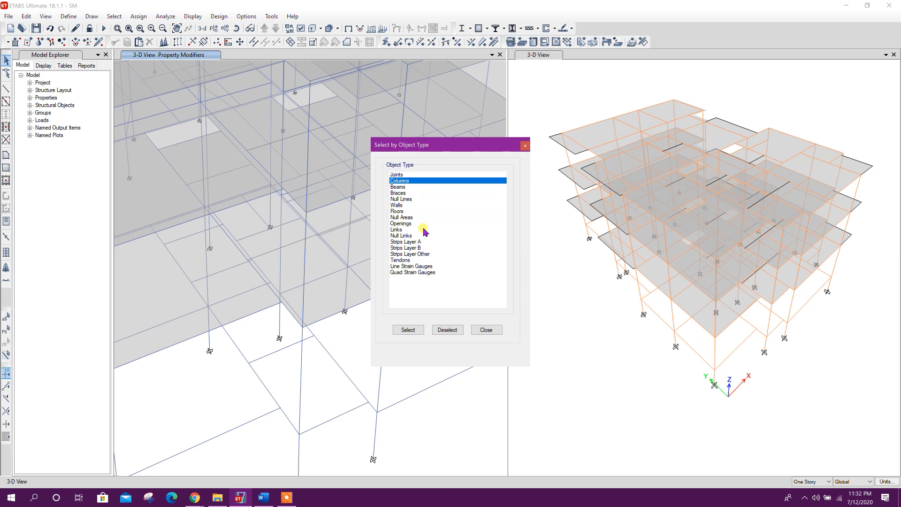
{"action": "left_click", "coordinate": [413, 331]}
{"action": "left_click", "coordinate": [476, 331]}
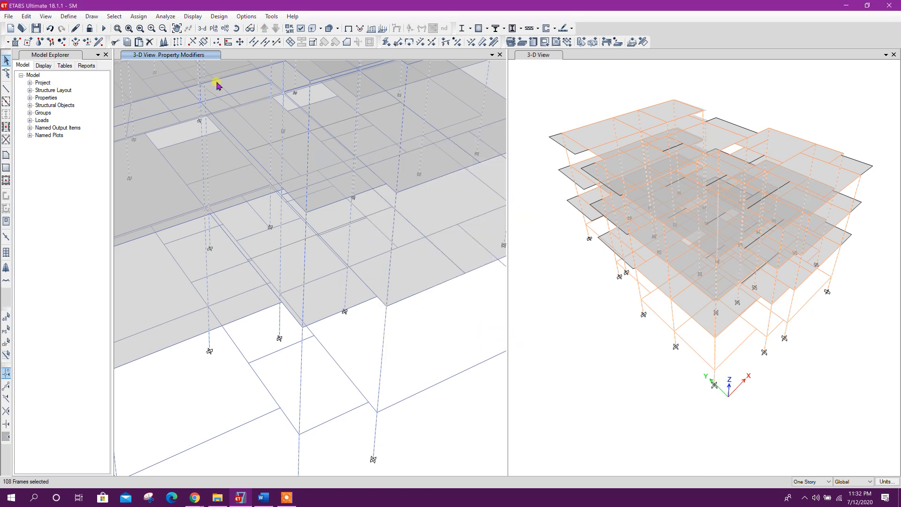
Assign frame property modifiers of 0.9 for the moments of inertia about the 2 and 3 axes to the selected columns.
{"action": "left_click", "coordinate": [139, 16]}
{"action": "mouse_move", "coordinate": [157, 41]}
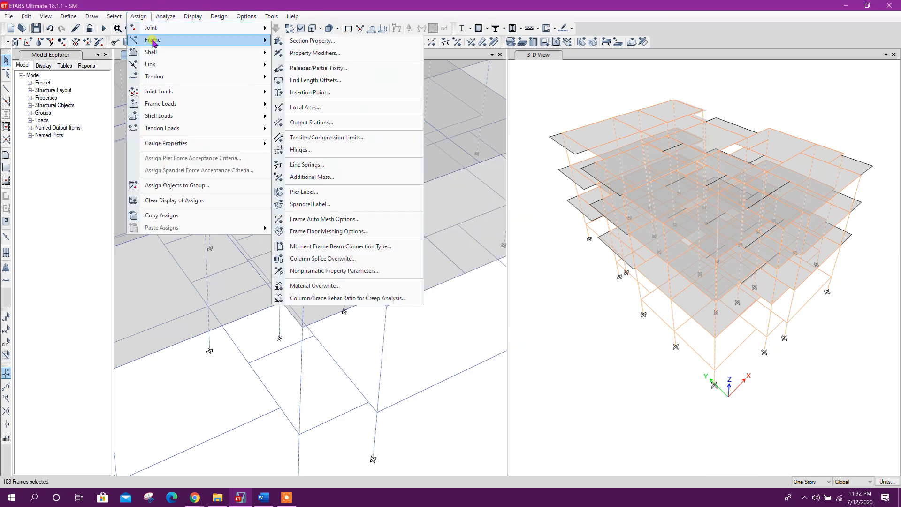
{"action": "left_click", "coordinate": [314, 53]}
{"action": "double_click", "coordinate": [572, 197]}
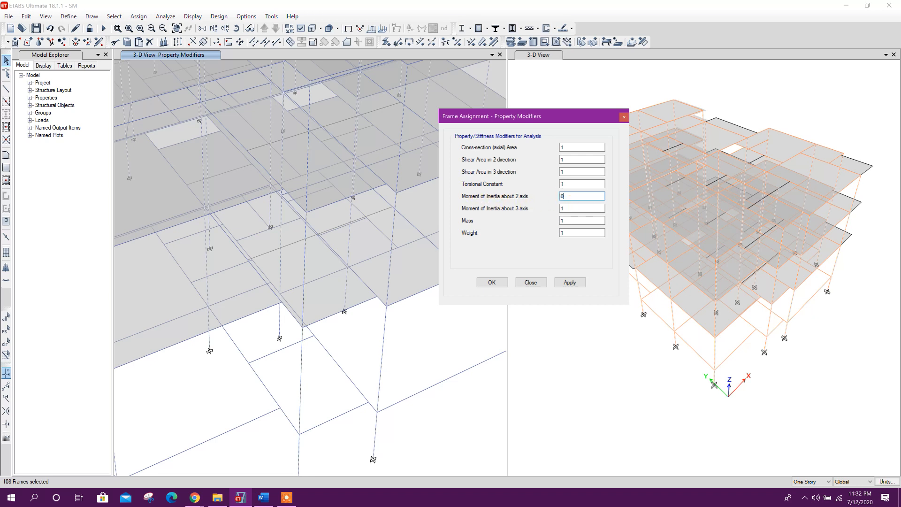
{"action": "double_click", "coordinate": [562, 208]}
{"action": "left_click", "coordinate": [574, 196]}
{"action": "left_click_drag", "start_coordinate": [507, 126], "coordinate": [455, 125]}
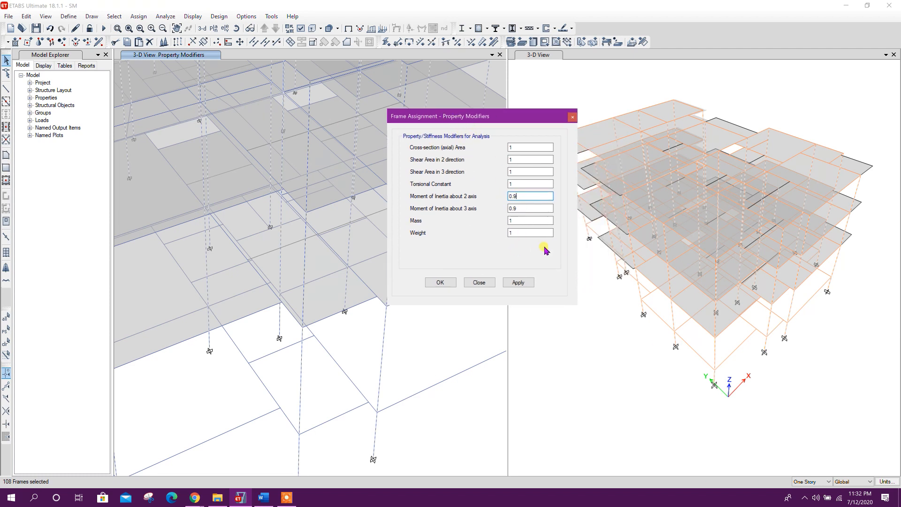
{"action": "left_click", "coordinate": [522, 283]}
{"action": "left_click", "coordinate": [479, 282]}
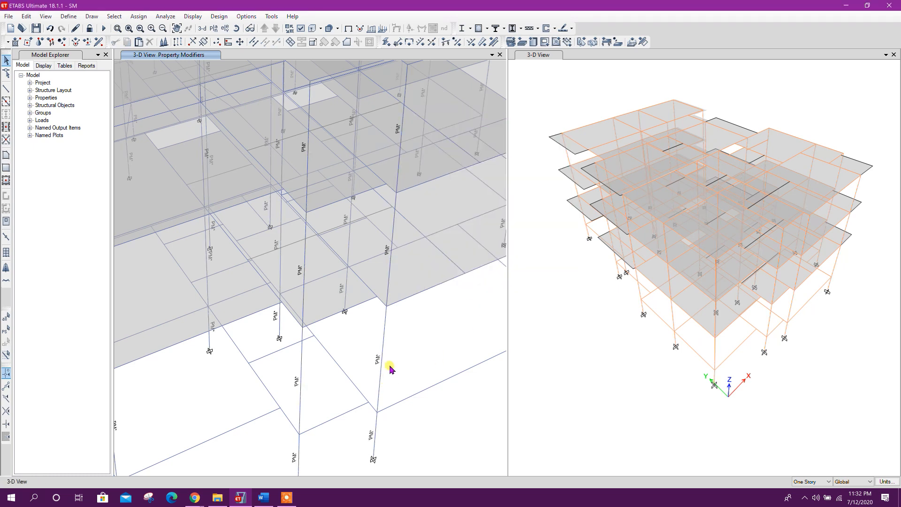
Inspect the I22 and I33 property modifiers assigned to column C17 on story 1F and close its information.
{"action": "middle_click_drag", "start_coordinate": [390, 366], "coordinate": [381, 366]}
{"action": "right_click", "coordinate": [376, 330]}
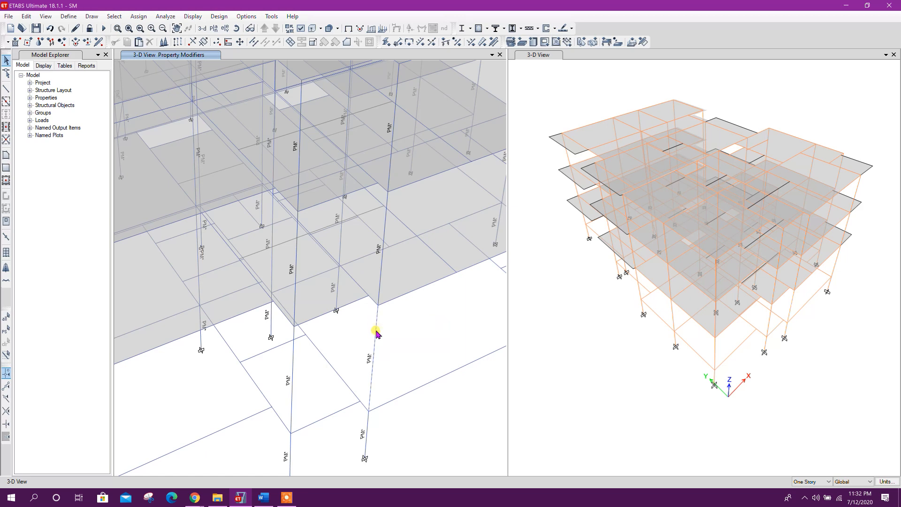
{"action": "left_click", "coordinate": [382, 188]}
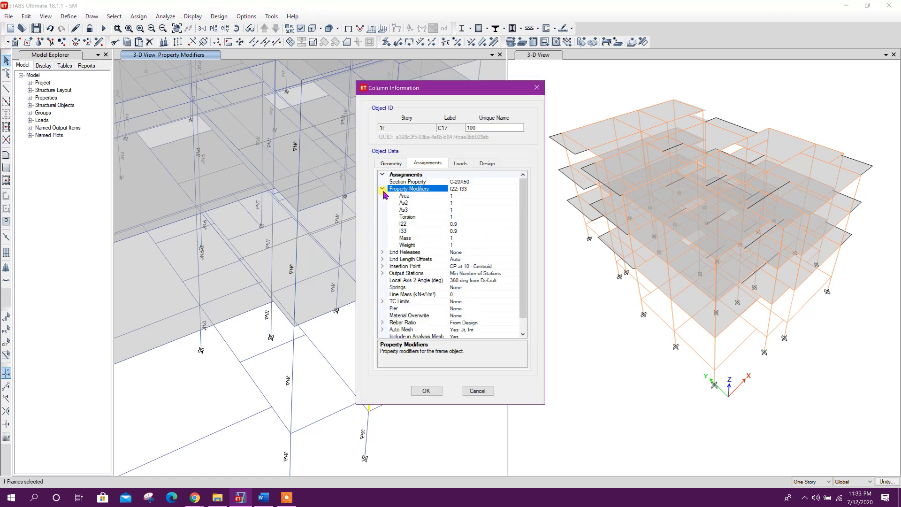
{"action": "left_click", "coordinate": [461, 224]}
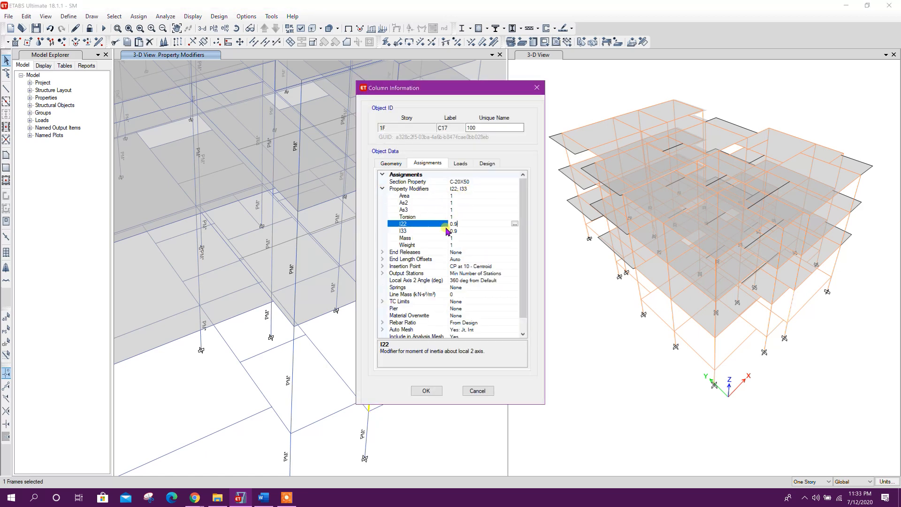
{"action": "left_click", "coordinate": [403, 224]}
{"action": "left_click", "coordinate": [416, 231]}
{"action": "left_click", "coordinate": [455, 223]}
{"action": "left_click", "coordinate": [457, 224]}
{"action": "left_click", "coordinate": [430, 392]}
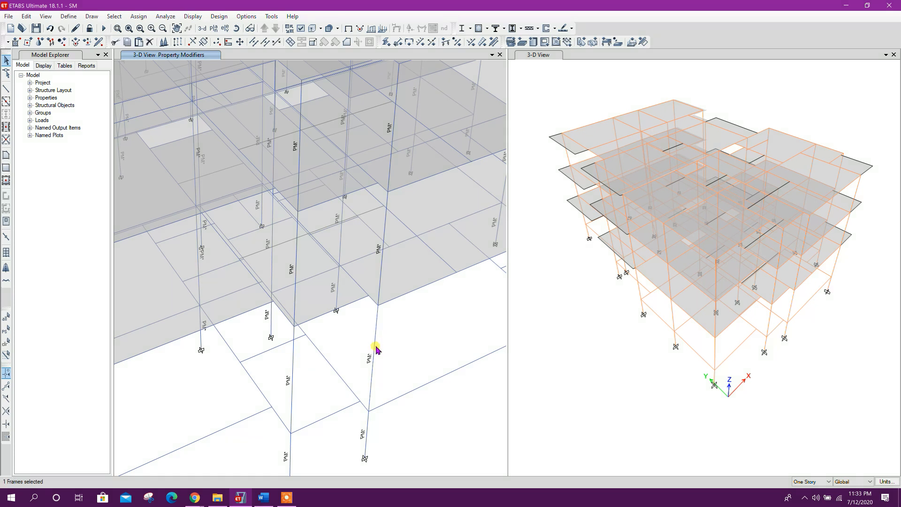
Run the analysis and the concrete frame design for the model.
{"action": "left_click", "coordinate": [104, 28]}
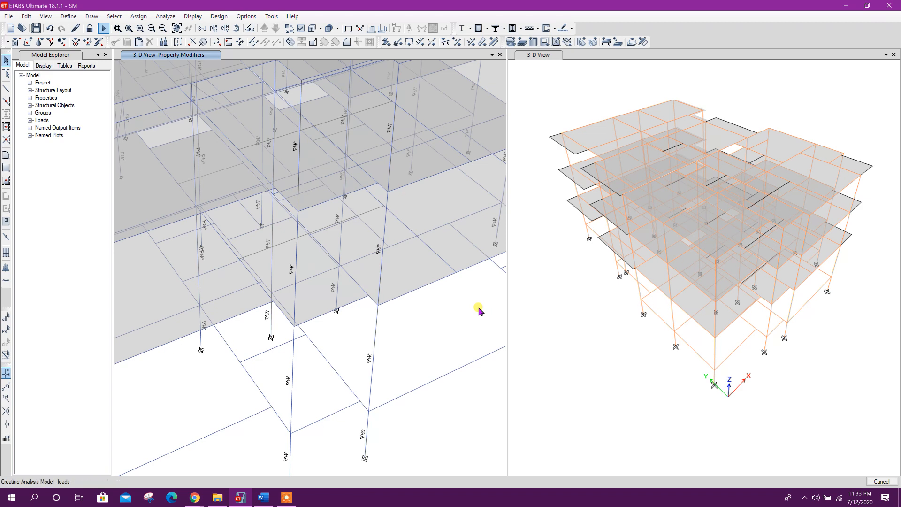
{"action": "left_click", "coordinate": [478, 29]}
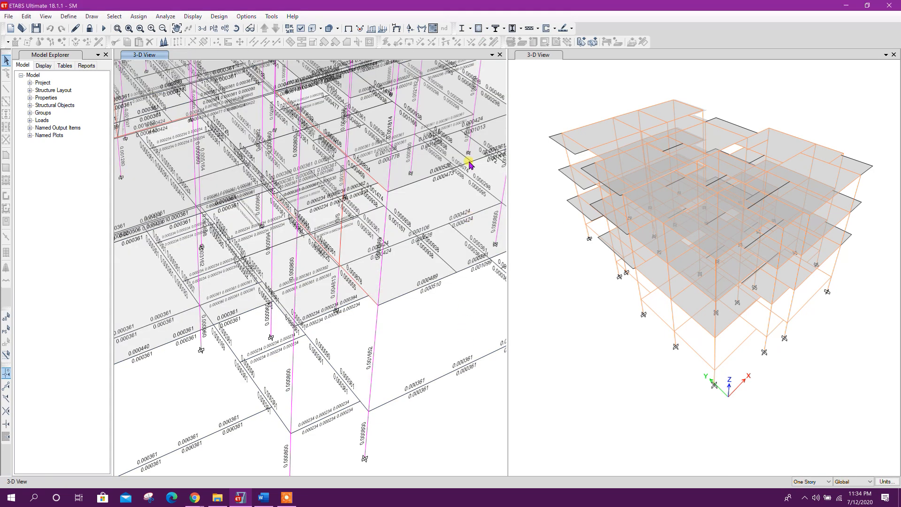
Display the rebar percentage as concrete frame design output and examine the value on the lower-story column C17.
{"action": "left_click", "coordinate": [486, 29]}
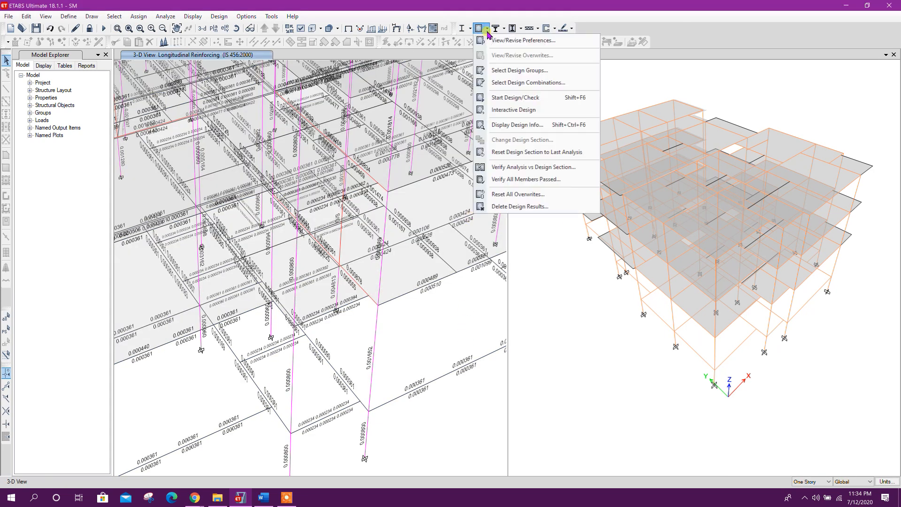
{"action": "left_click", "coordinate": [521, 125]}
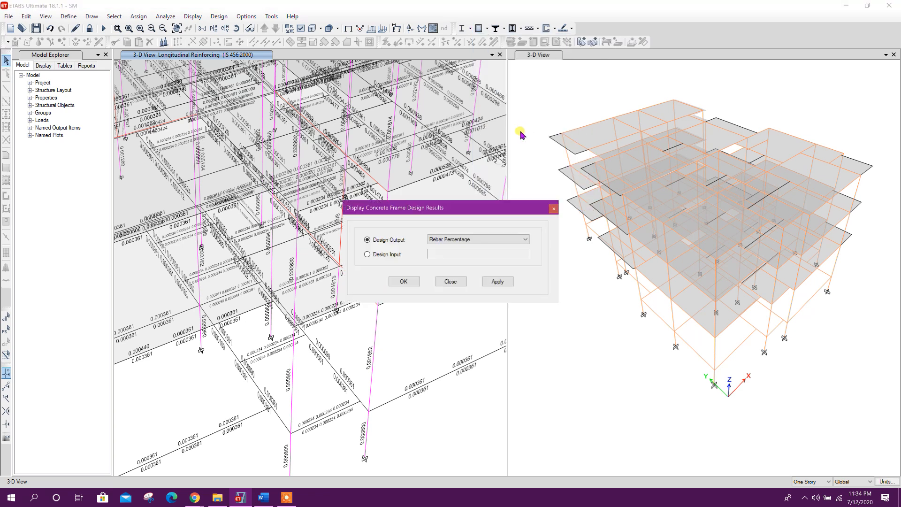
{"action": "left_click", "coordinate": [501, 241]}
{"action": "left_click", "coordinate": [481, 254]}
{"action": "left_click", "coordinate": [483, 239]}
{"action": "left_click", "coordinate": [469, 254]}
{"action": "left_click", "coordinate": [497, 281]}
{"action": "left_click", "coordinate": [451, 281]}
{"action": "mouse_move", "coordinate": [370, 373]}
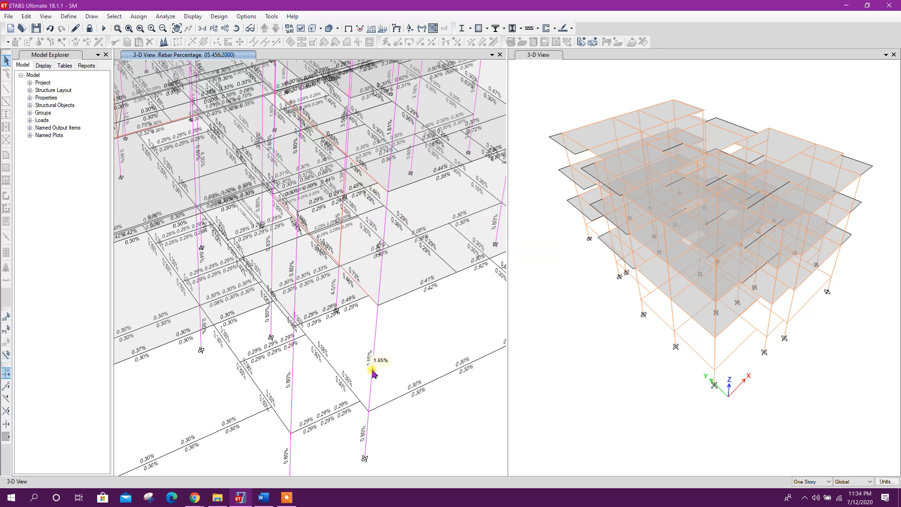
{"action": "middle_click_drag", "start_coordinate": [366, 361], "coordinate": [360, 353]}
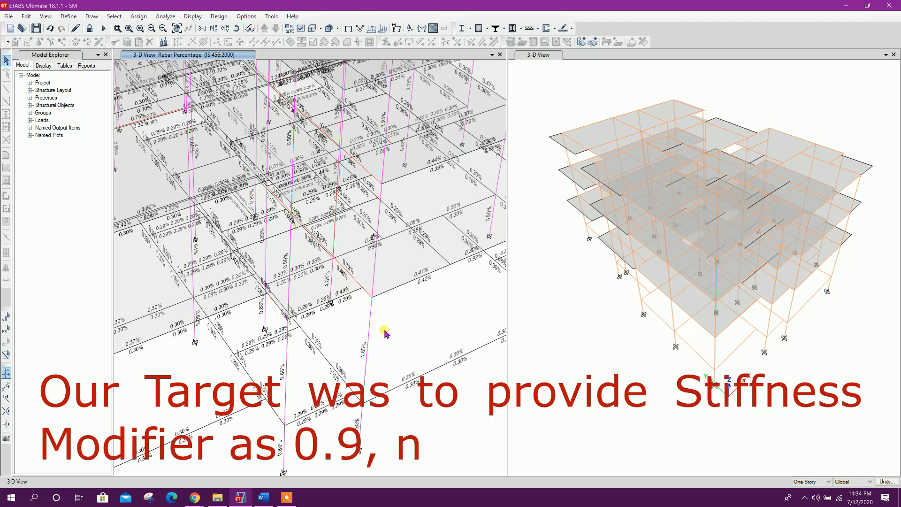
{"action": "mouse_move", "coordinate": [389, 336]}
{"action": "middle_mouse_down"}
{"action": "mouse_move", "coordinate": [409, 332]}
{"action": "mouse_move", "coordinate": [402, 338]}
{"action": "middle_mouse_up"}
Unlock the model and accept deleting the analysis results.
{"action": "left_click", "coordinate": [92, 30]}
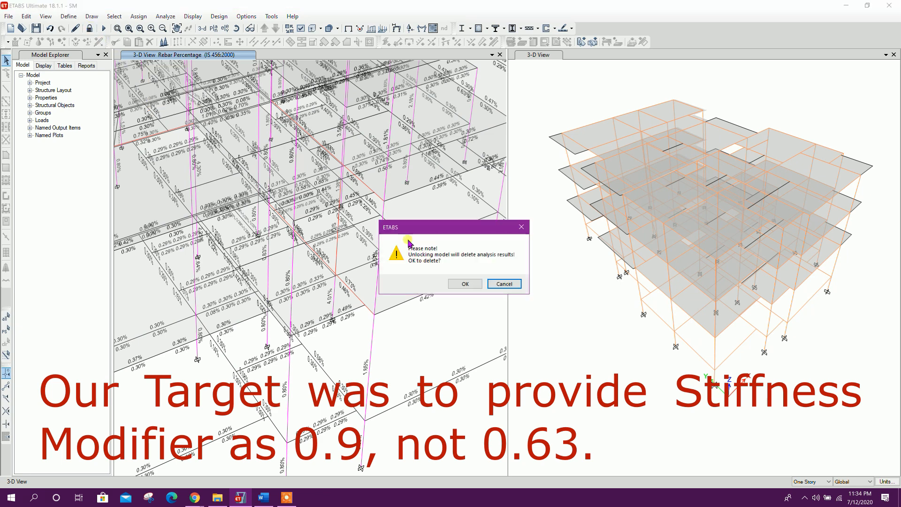
{"action": "left_click", "coordinate": [465, 284]}
{"action": "mouse_move", "coordinate": [405, 347]}
{"action": "middle_mouse_down"}
{"action": "mouse_move", "coordinate": [432, 343]}
{"action": "mouse_move", "coordinate": [419, 344]}
{"action": "middle_mouse_up"}
Set the moment of inertia modifiers about the 2 and 3 axes to 1 for column section C3-20X60.
{"action": "left_click", "coordinate": [68, 17]}
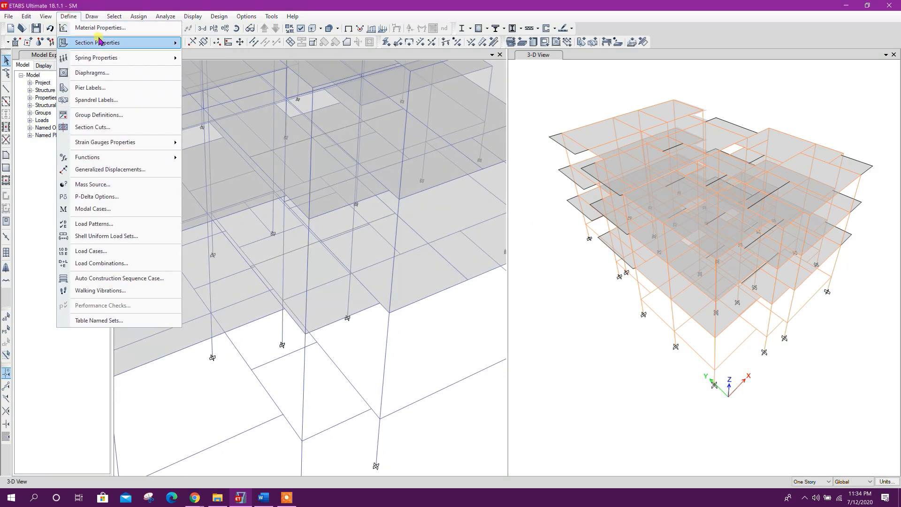
{"action": "mouse_move", "coordinate": [112, 43]}
{"action": "left_click", "coordinate": [235, 42]}
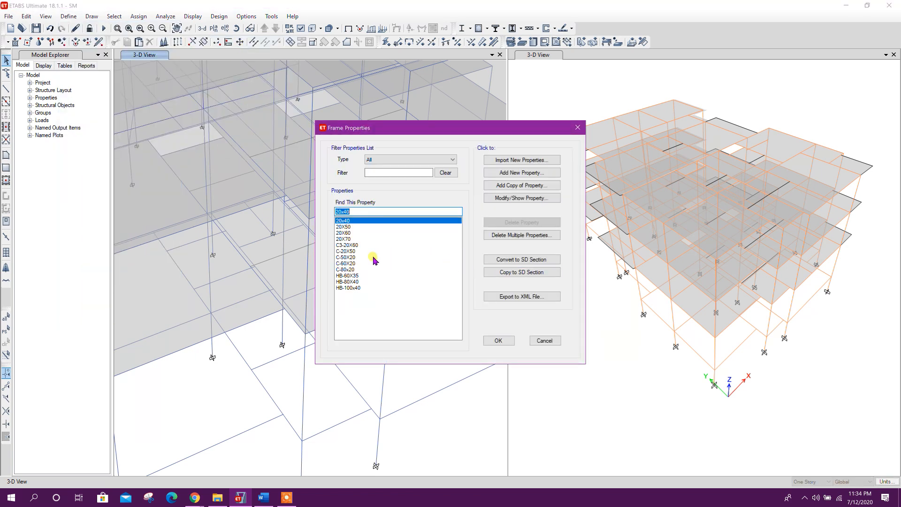
{"action": "left_click", "coordinate": [357, 246]}
{"action": "left_click", "coordinate": [525, 199]}
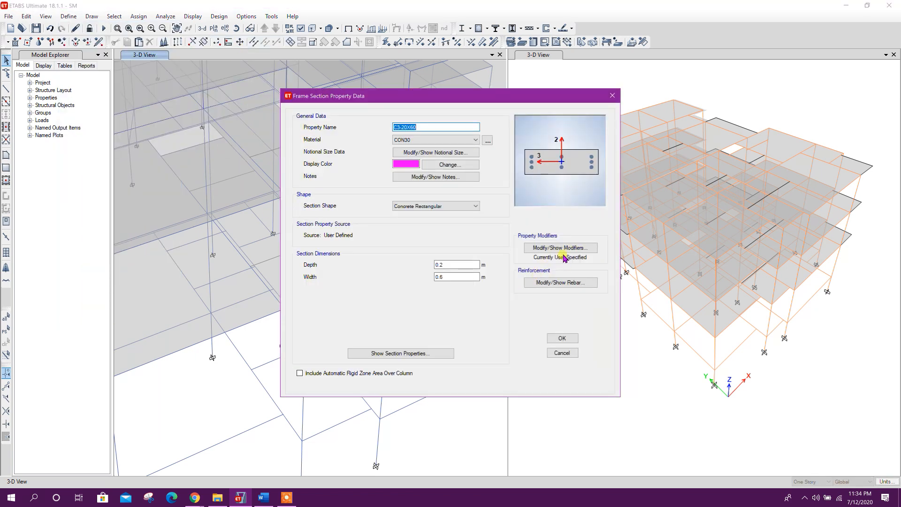
{"action": "left_click", "coordinate": [565, 250]}
{"action": "left_click_drag", "start_coordinate": [490, 227], "coordinate": [415, 227]}
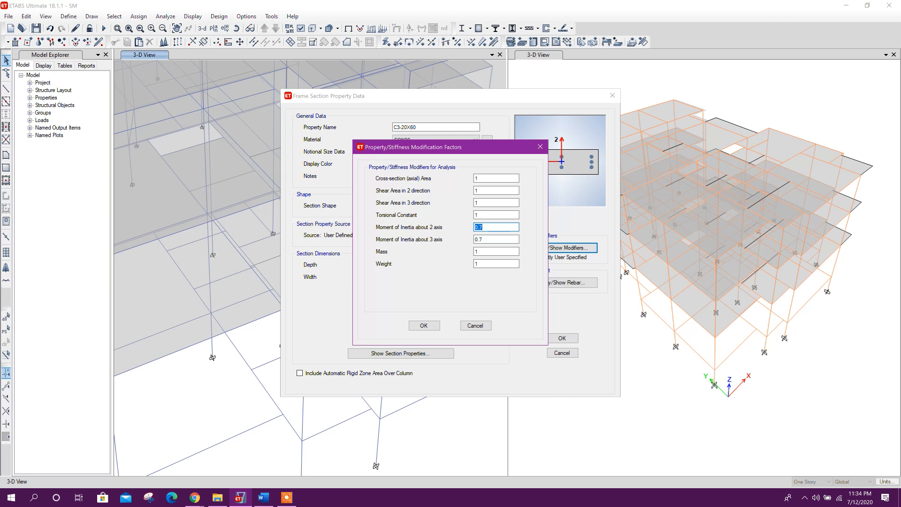
{"action": "type", "text": "1"}
{"action": "left_click", "coordinate": [423, 325]}
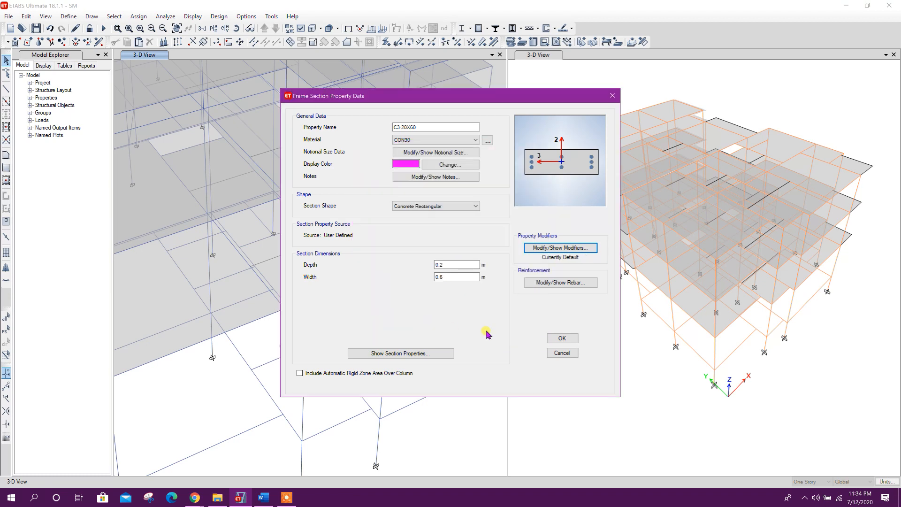
{"action": "left_click", "coordinate": [562, 338]}
Set the moment of inertia modifiers about the 2 and 3 axes to 1 for column section C-20X50.
{"action": "left_click", "coordinate": [350, 251]}
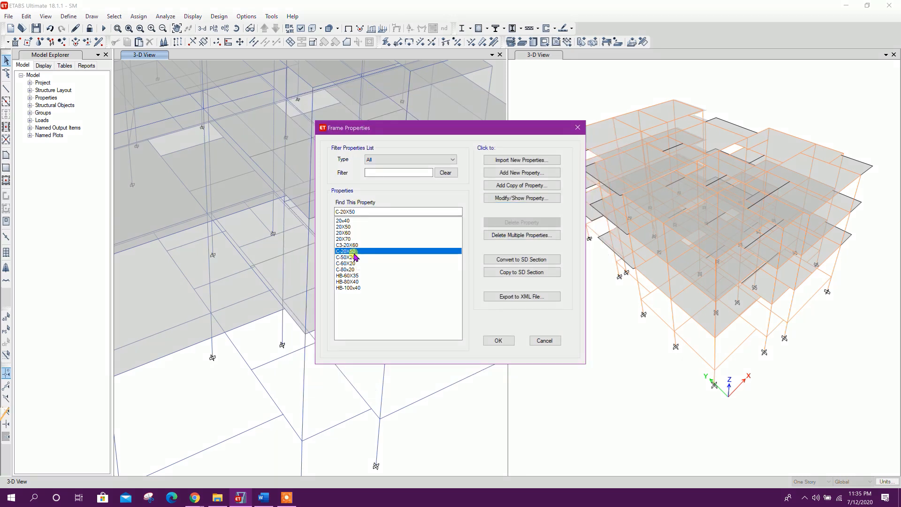
{"action": "double_click", "coordinate": [354, 258]}
{"action": "left_click", "coordinate": [560, 248]}
{"action": "type", "text": "1"}
{"action": "left_click_drag", "start_coordinate": [491, 227], "coordinate": [465, 239]}
{"action": "type", "text": "1"}
{"action": "left_click", "coordinate": [424, 325]}
{"action": "left_click", "coordinate": [562, 338]}
Set the moment of inertia modifiers about the 2 and 3 axes to 1 for column section C-60X20.
{"action": "left_click", "coordinate": [352, 263]}
{"action": "left_click", "coordinate": [516, 198]}
{"action": "left_click", "coordinate": [561, 247]}
{"action": "type", "text": "1"}
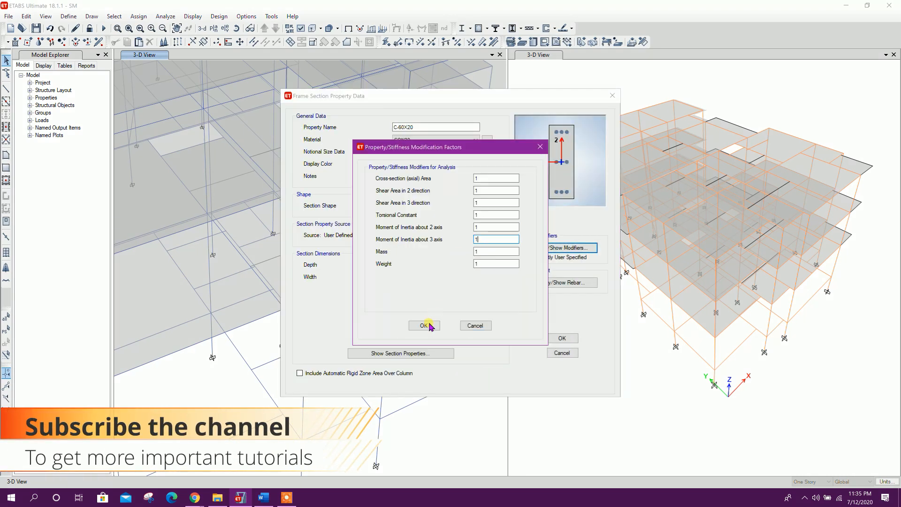
{"action": "left_click", "coordinate": [424, 326]}
{"action": "left_click", "coordinate": [562, 338]}
Update the moment of inertia modifiers of column section C-80x20 and accept the frame property changes.
{"action": "double_click", "coordinate": [350, 270]}
{"action": "left_click", "coordinate": [560, 248]}
{"action": "left_click", "coordinate": [484, 239]}
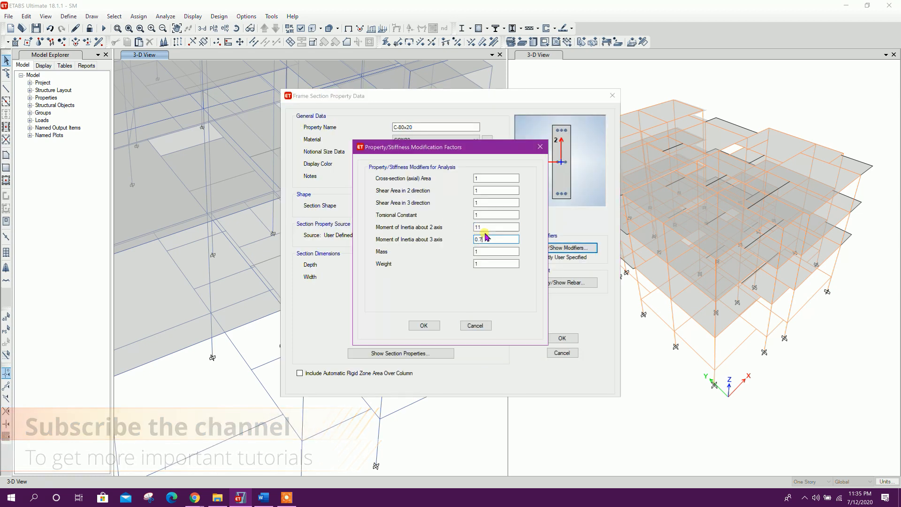
{"action": "left_click", "coordinate": [423, 325]}
{"action": "left_click", "coordinate": [562, 338]}
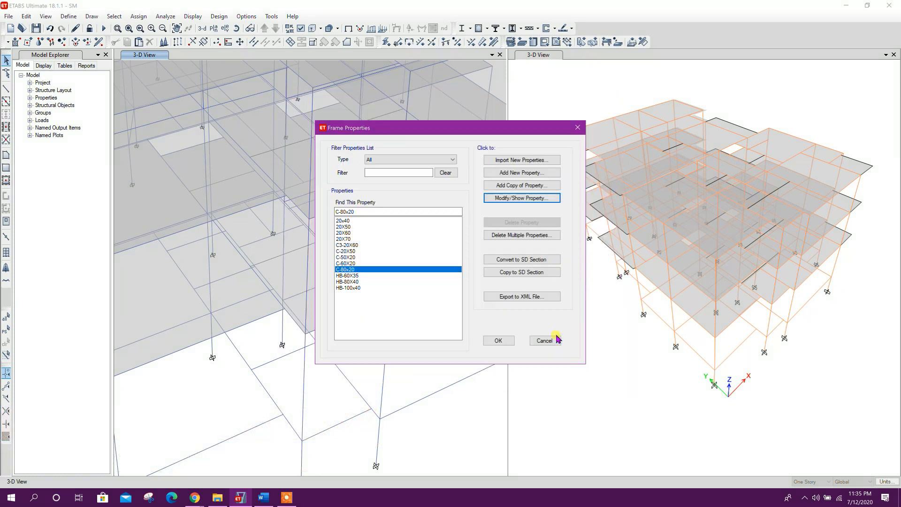
{"action": "left_click", "coordinate": [495, 340]}
Check the object-level I22 and I33 modifiers of column C17 on story 1F with the section modifiers reset.
{"action": "left_click", "coordinate": [389, 337]}
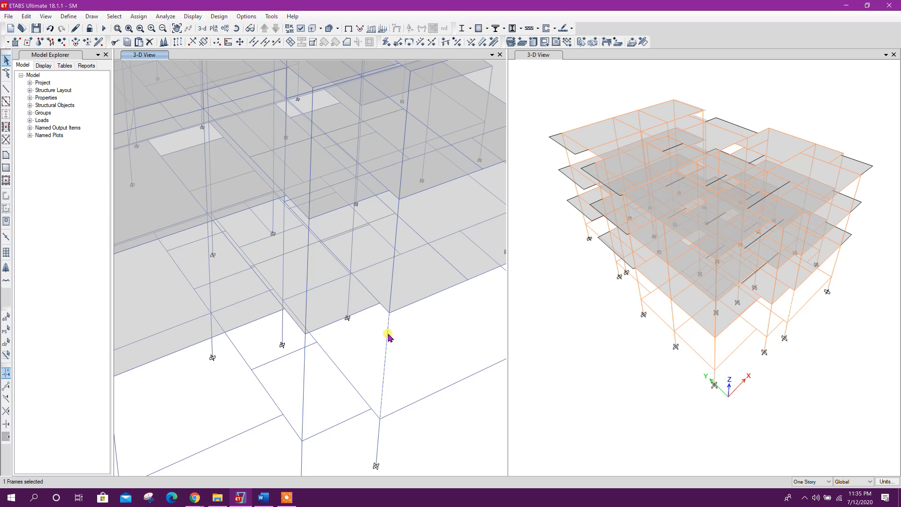
{"action": "right_click", "coordinate": [388, 336]}
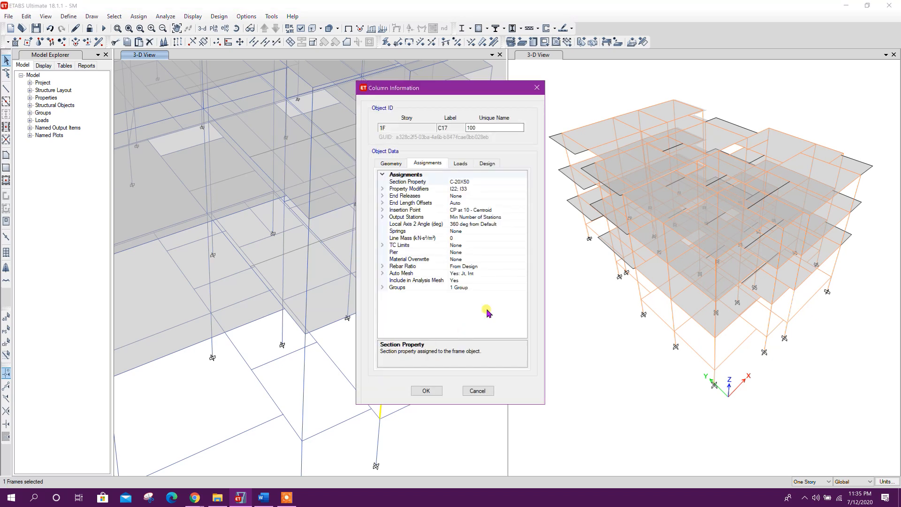
{"action": "left_click", "coordinate": [383, 189]}
{"action": "left_click", "coordinate": [458, 224]}
{"action": "left_click", "coordinate": [444, 232]}
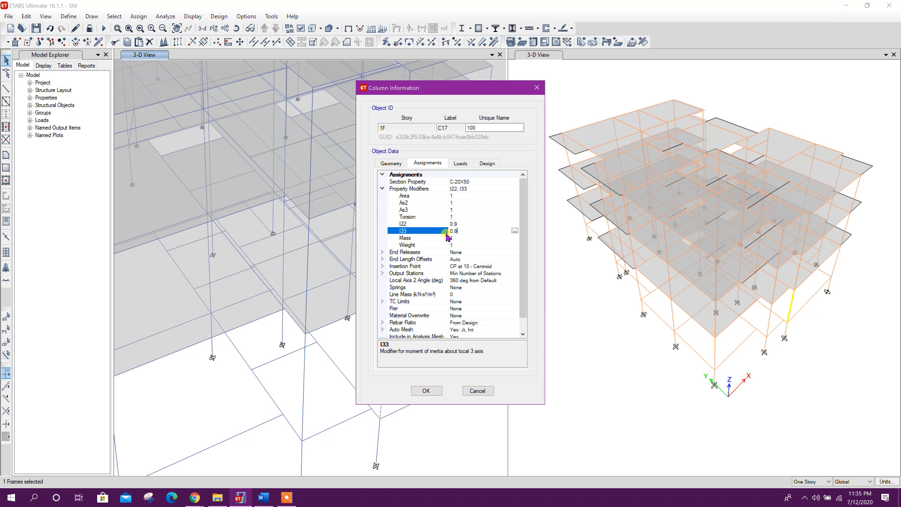
{"action": "left_click", "coordinate": [431, 226]}
{"action": "left_click", "coordinate": [459, 230]}
{"action": "left_click", "coordinate": [461, 225]}
{"action": "double_click", "coordinate": [469, 225]}
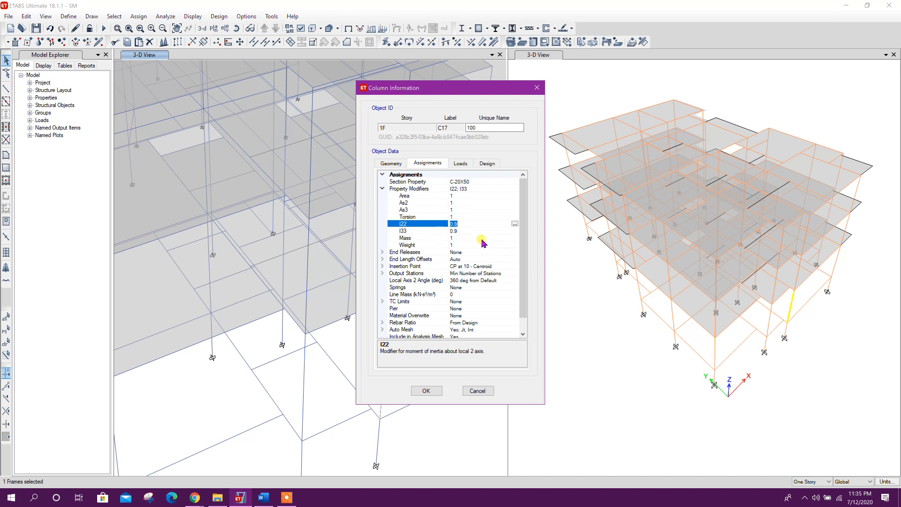
{"action": "left_click", "coordinate": [465, 239]}
{"action": "left_click", "coordinate": [462, 230]}
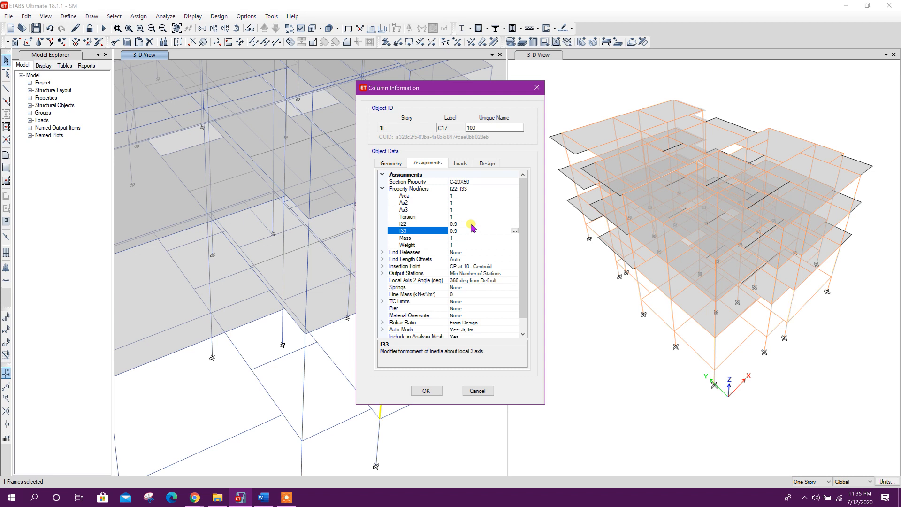
{"action": "left_click", "coordinate": [472, 225]}
{"action": "left_click", "coordinate": [456, 231]}
{"action": "left_click", "coordinate": [407, 231]}
{"action": "left_click", "coordinate": [459, 225]}
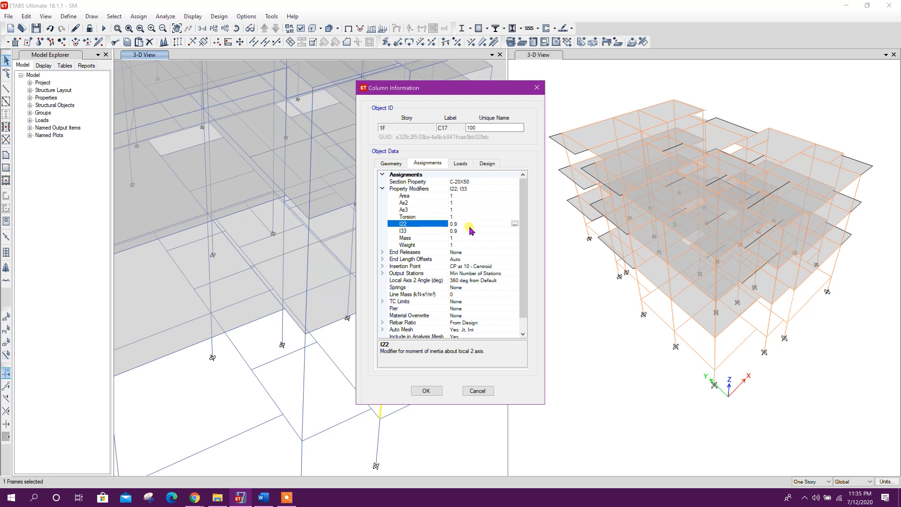
{"action": "left_click", "coordinate": [426, 390]}
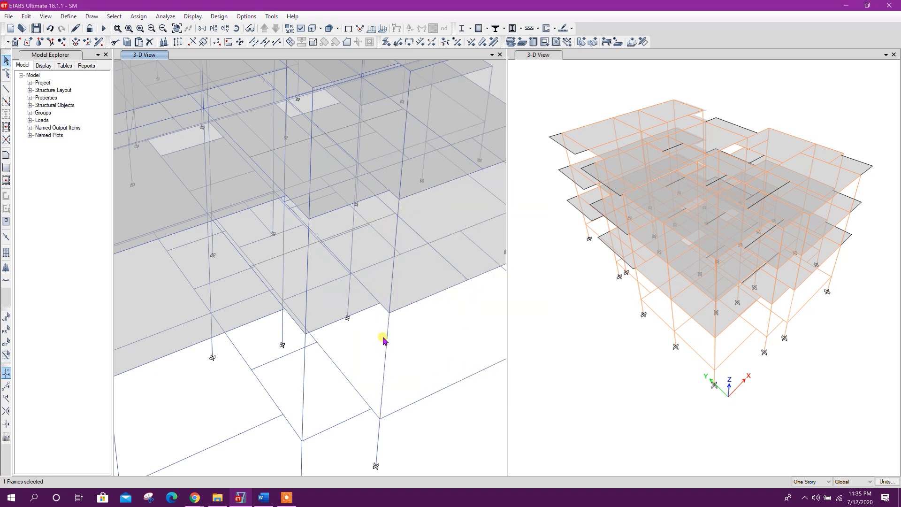
Run the analysis with the revised column section modifiers.
{"action": "left_click", "coordinate": [104, 28]}
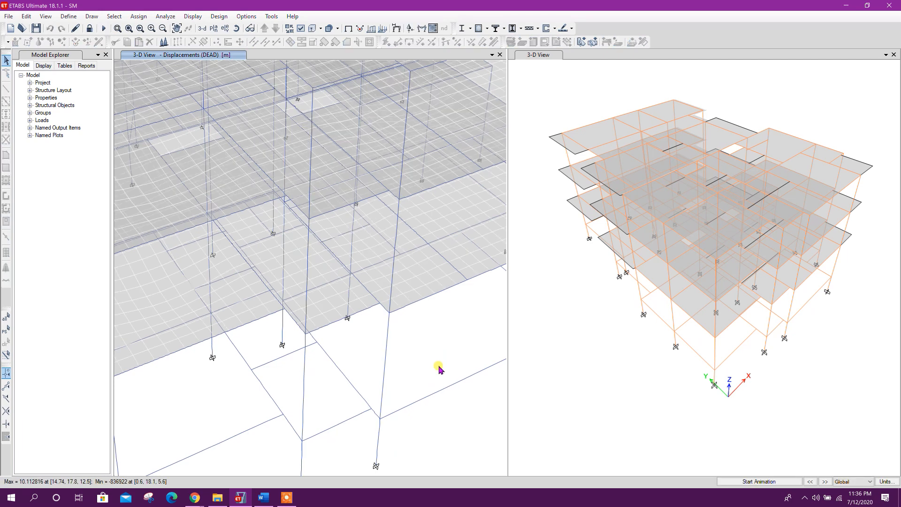
Select all columns by object type and look at the frame assignment options without applying any.
{"action": "left_click", "coordinate": [115, 16]}
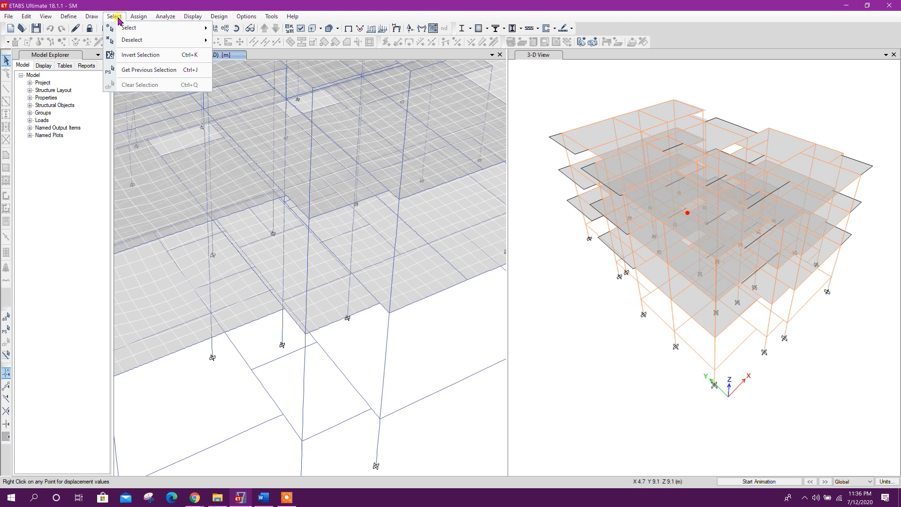
{"action": "mouse_move", "coordinate": [133, 27]}
{"action": "left_click", "coordinate": [261, 97]}
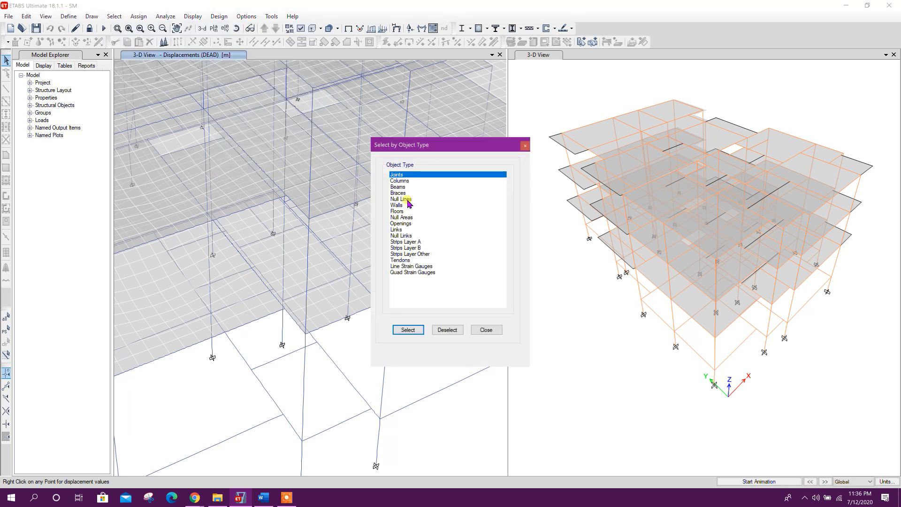
{"action": "left_click", "coordinate": [399, 181]}
{"action": "left_click", "coordinate": [408, 330]}
{"action": "left_click", "coordinate": [486, 330]}
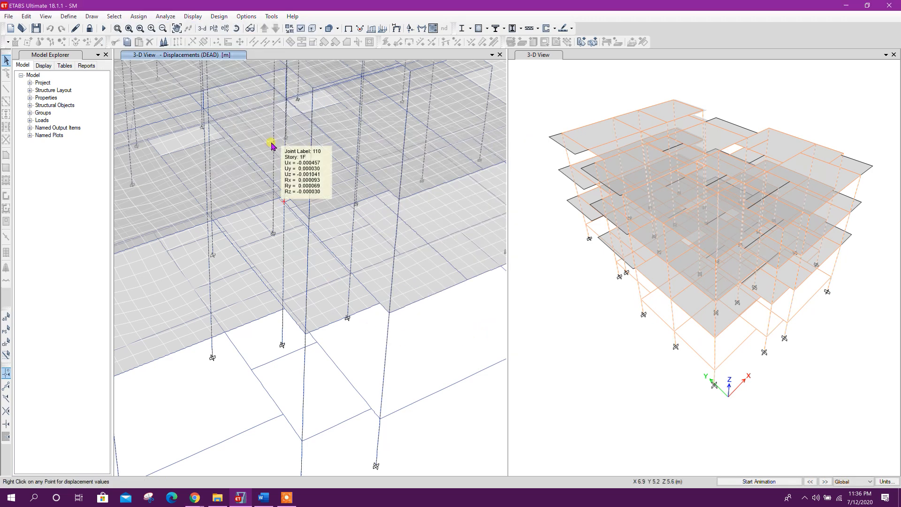
{"action": "left_click", "coordinate": [141, 17]}
{"action": "mouse_move", "coordinate": [200, 42]}
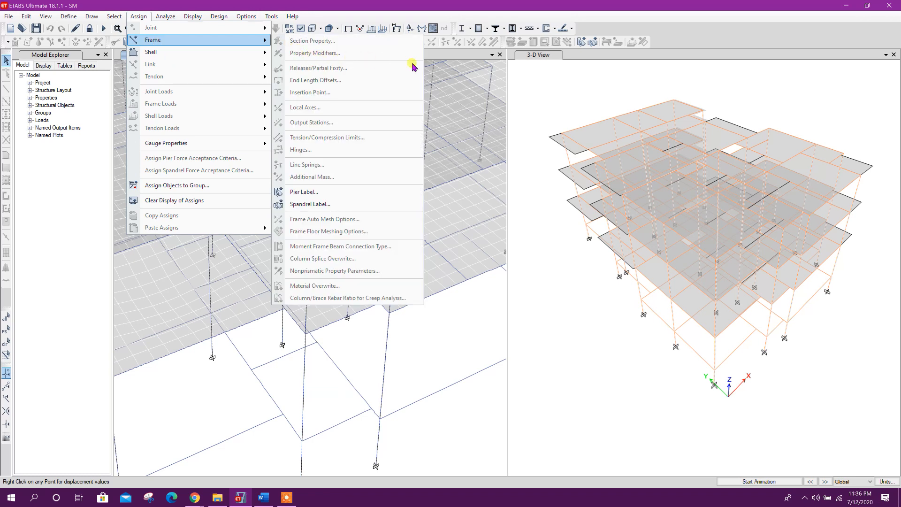
{"action": "left_click", "coordinate": [440, 6]}
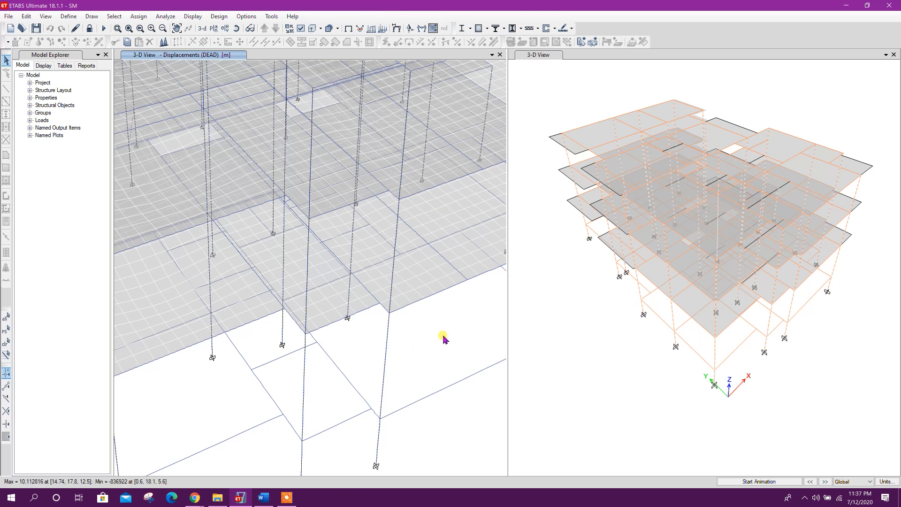
Run the concrete frame design and display the rebar percentage design output on the 3-D view.
{"action": "left_click", "coordinate": [478, 28]}
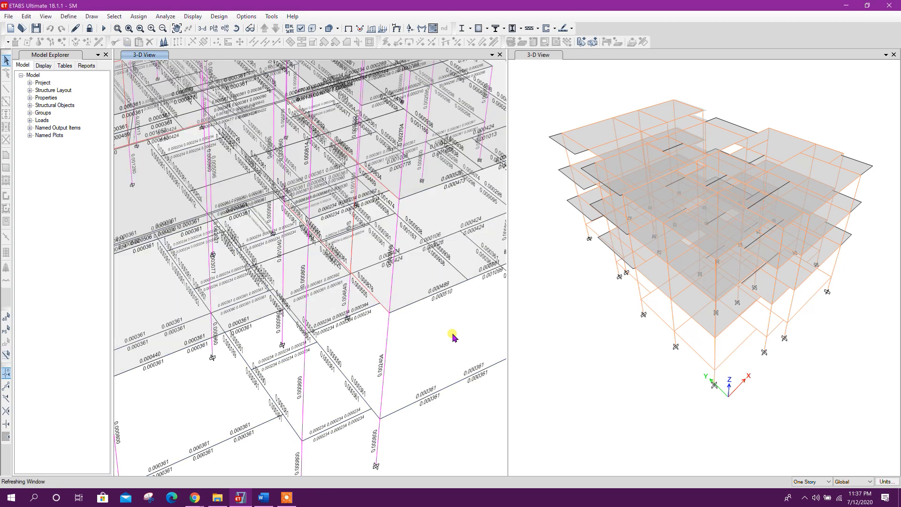
{"action": "left_click", "coordinate": [486, 28]}
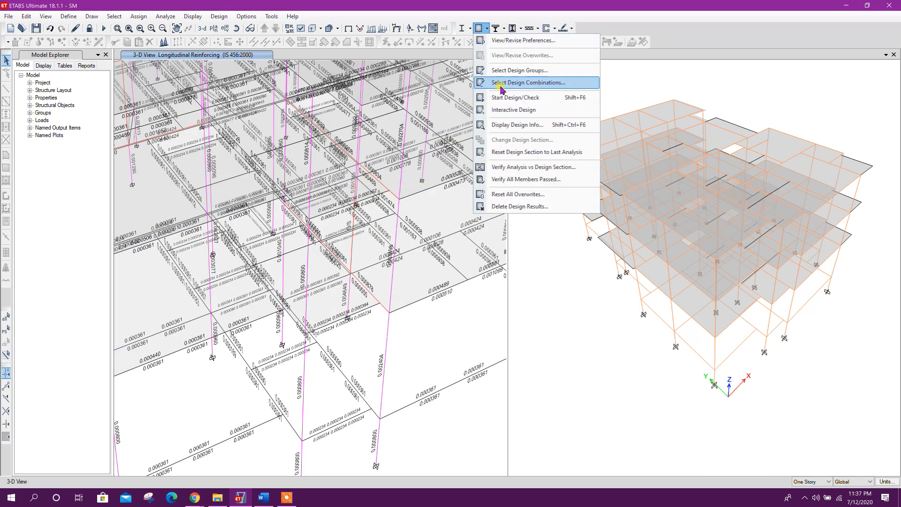
{"action": "left_click", "coordinate": [512, 125]}
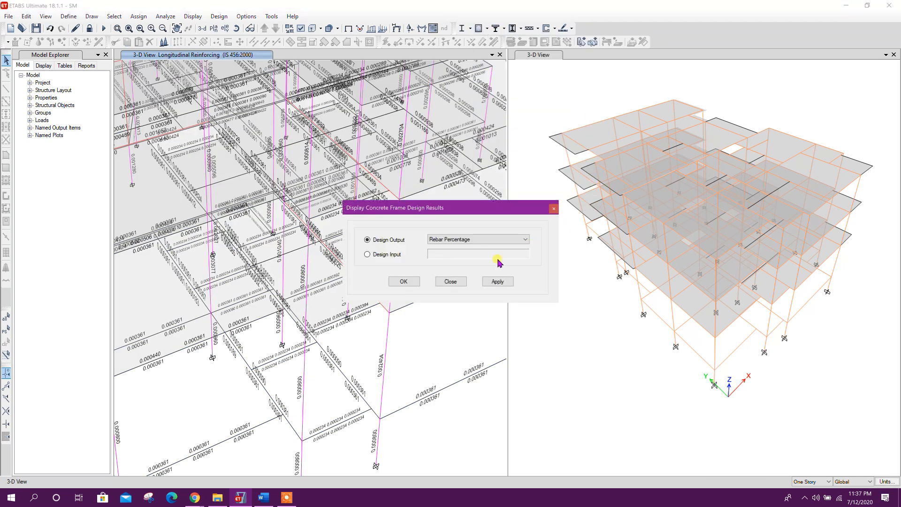
{"action": "left_click", "coordinate": [493, 283]}
{"action": "left_click", "coordinate": [451, 282]}
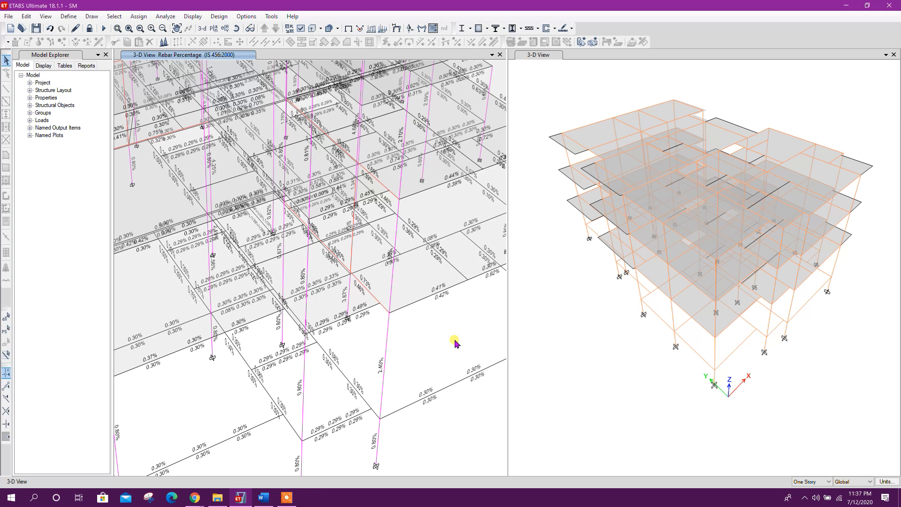
{"action": "middle_click_drag", "start_coordinate": [453, 342], "coordinate": [450, 332]}
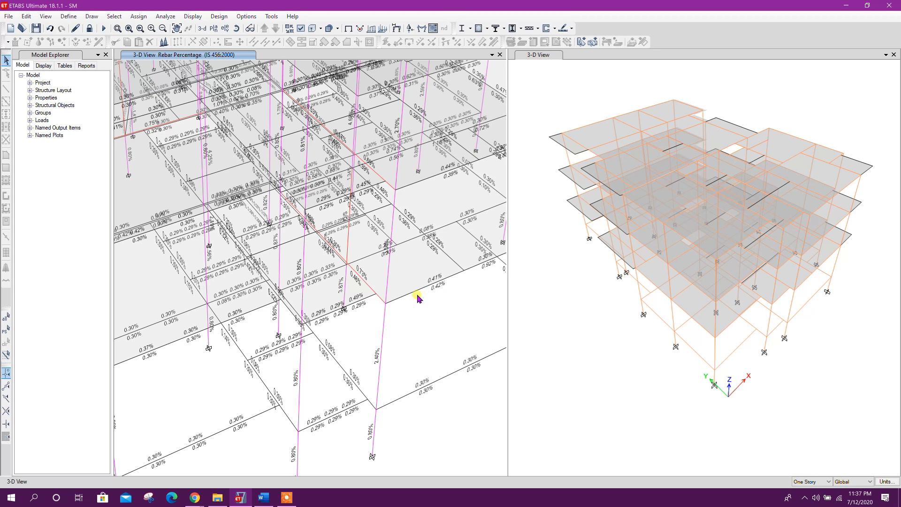
Unlock the model and check the property modifiers of column section C-20X50 without altering them.
{"action": "left_click", "coordinate": [93, 29]}
{"action": "left_click", "coordinate": [467, 283]}
{"action": "left_click", "coordinate": [69, 16]}
{"action": "mouse_move", "coordinate": [108, 43]}
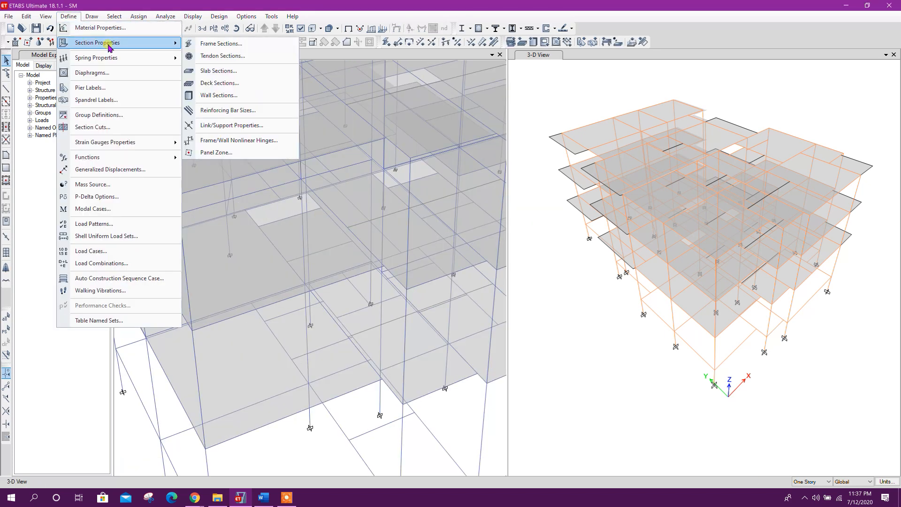
{"action": "left_click", "coordinate": [233, 44]}
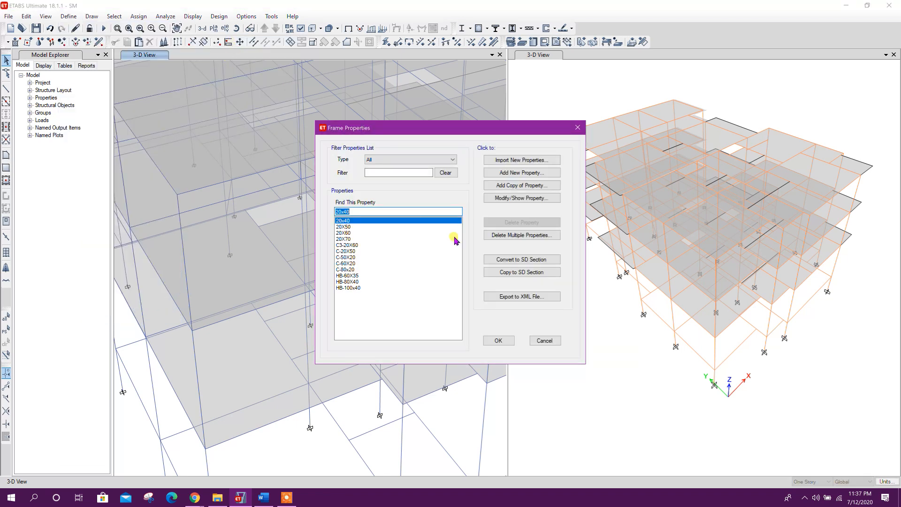
{"action": "left_click", "coordinate": [361, 251]}
{"action": "left_click", "coordinate": [521, 198]}
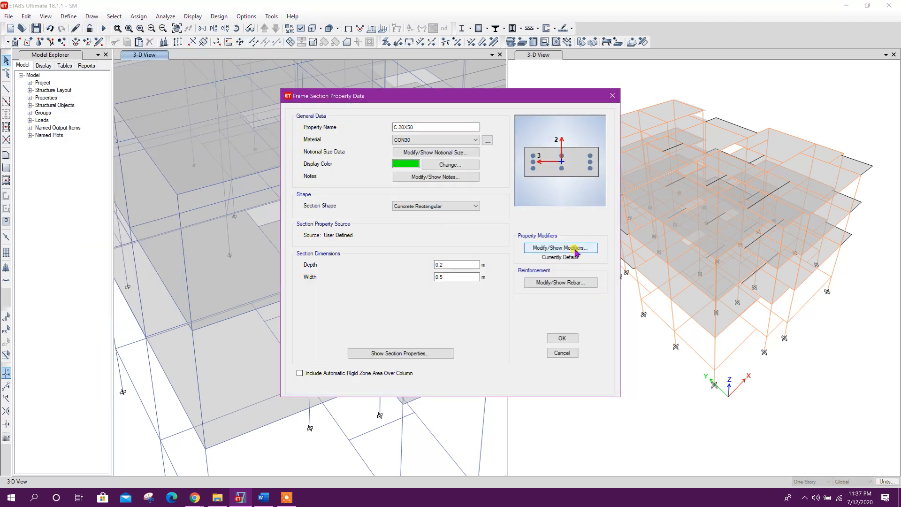
{"action": "left_click", "coordinate": [573, 248]}
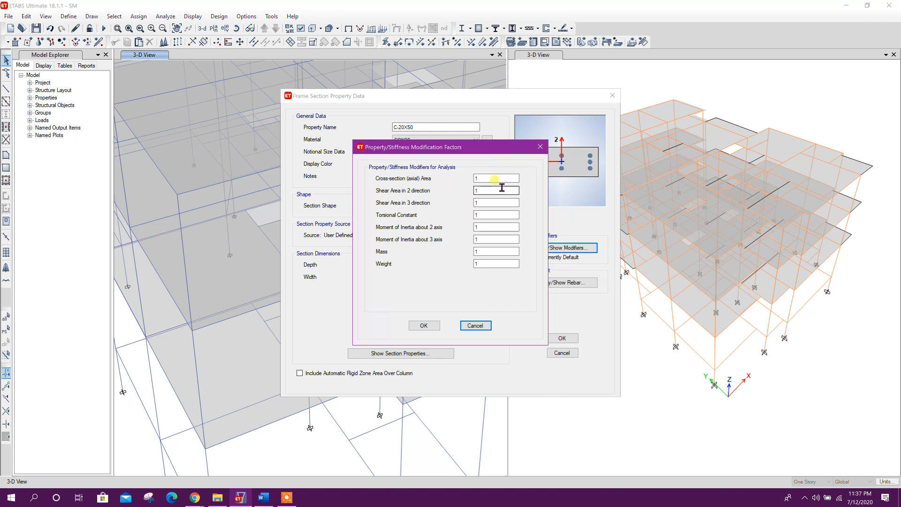
{"action": "left_click", "coordinate": [539, 148]}
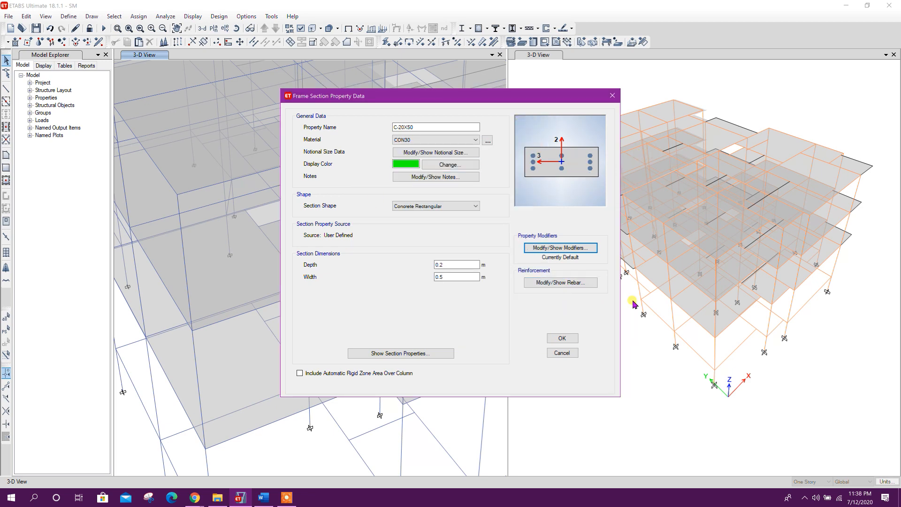
{"action": "left_click", "coordinate": [560, 338]}
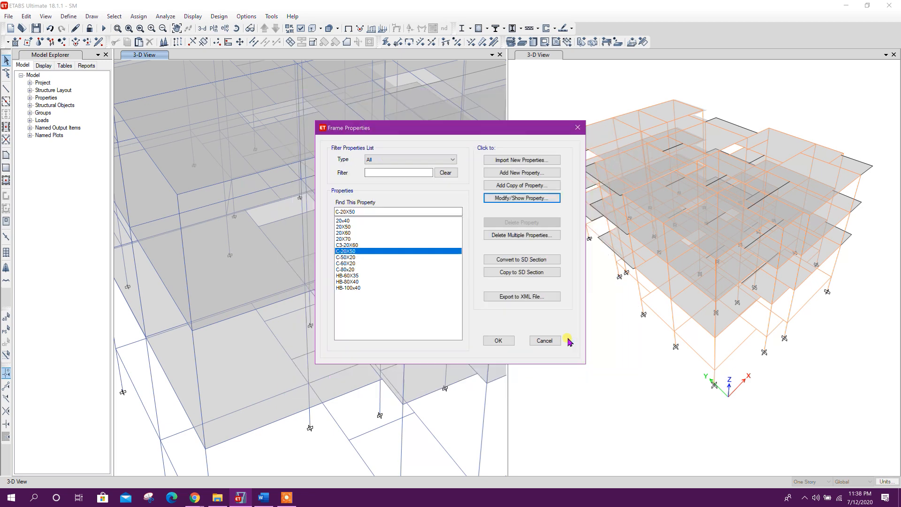
{"action": "left_click", "coordinate": [386, 245]}
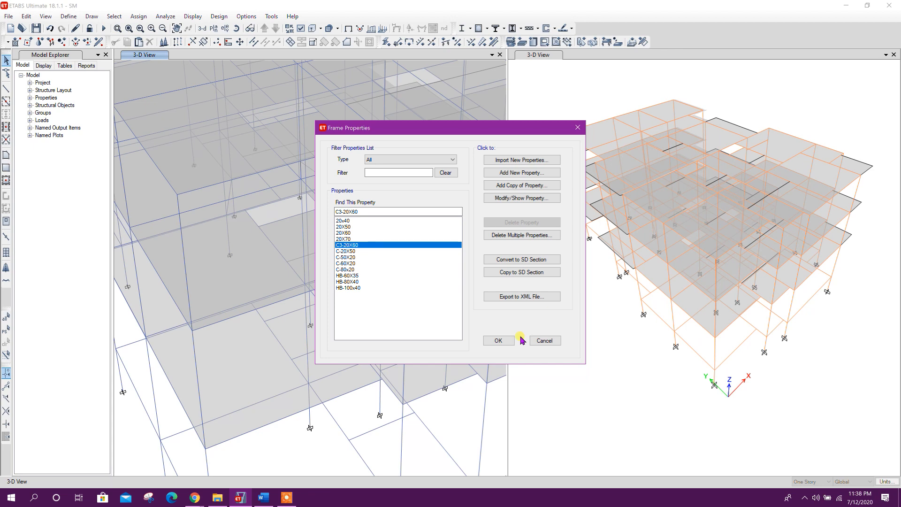
{"action": "left_click", "coordinate": [506, 341]}
Select all columns by object type and assign them frame property modifiers of 0.7 for moment of inertia about the 2 and 3 axes.
{"action": "middle_click_drag", "start_coordinate": [223, 201], "coordinate": [282, 232]}
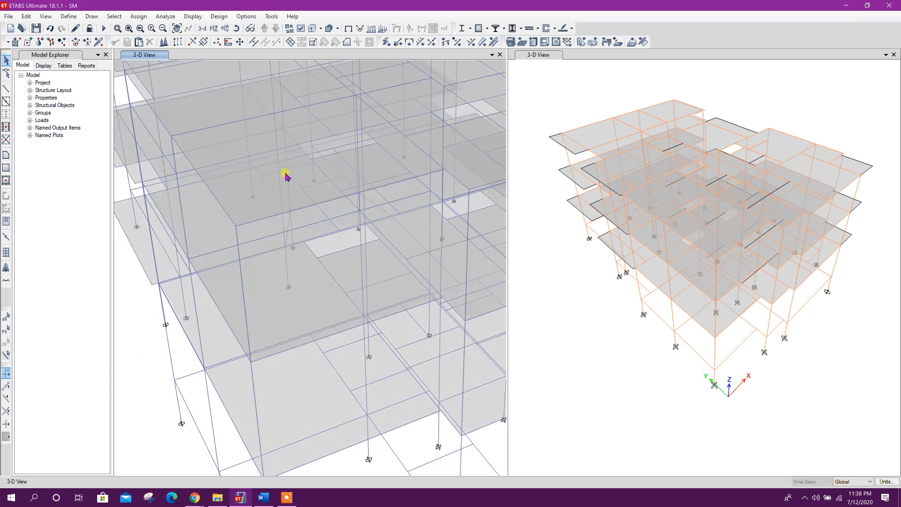
{"action": "left_click", "coordinate": [114, 16]}
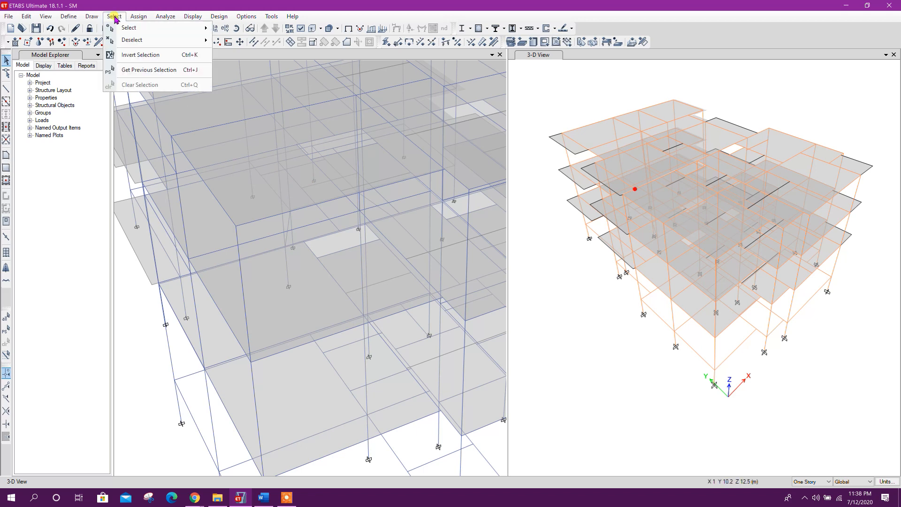
{"action": "mouse_move", "coordinate": [123, 28]}
{"action": "left_click", "coordinate": [262, 96]}
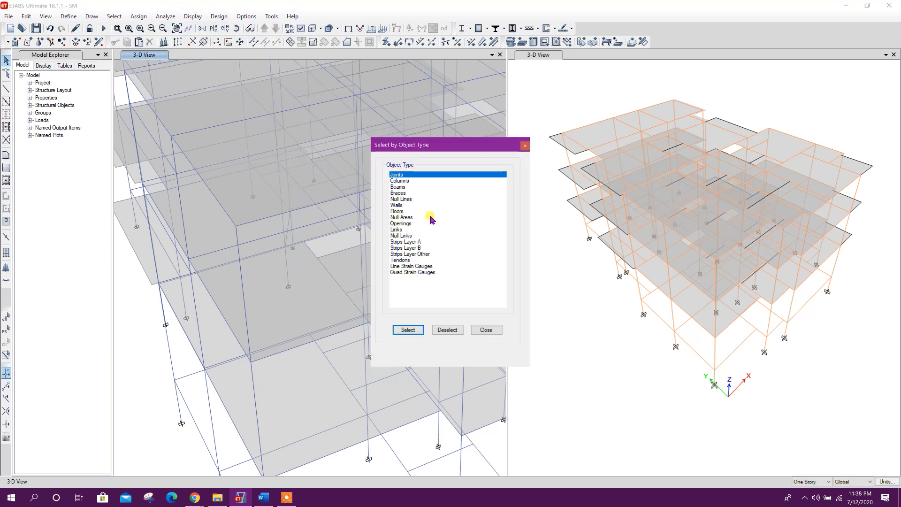
{"action": "left_click", "coordinate": [402, 181]}
{"action": "left_click", "coordinate": [408, 329]}
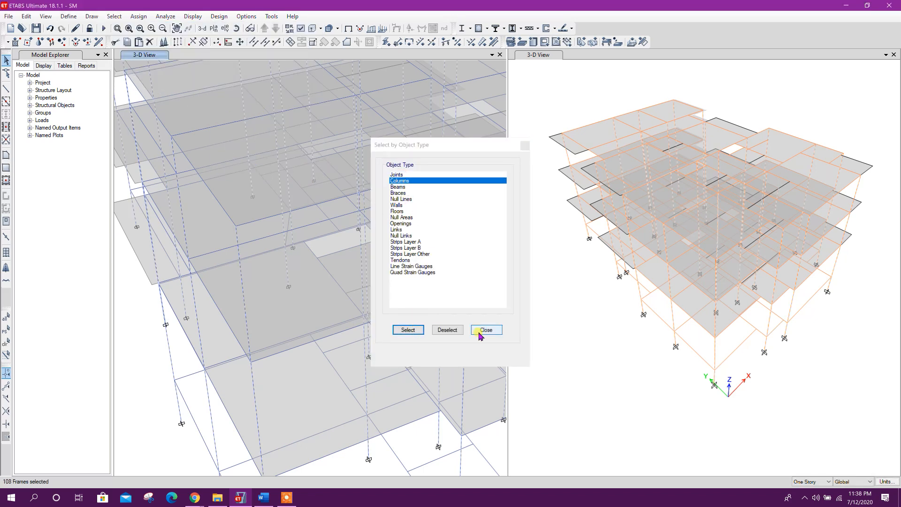
{"action": "left_click", "coordinate": [486, 330]}
{"action": "left_click", "coordinate": [139, 16]}
{"action": "mouse_move", "coordinate": [160, 42]}
{"action": "left_click", "coordinate": [351, 52]}
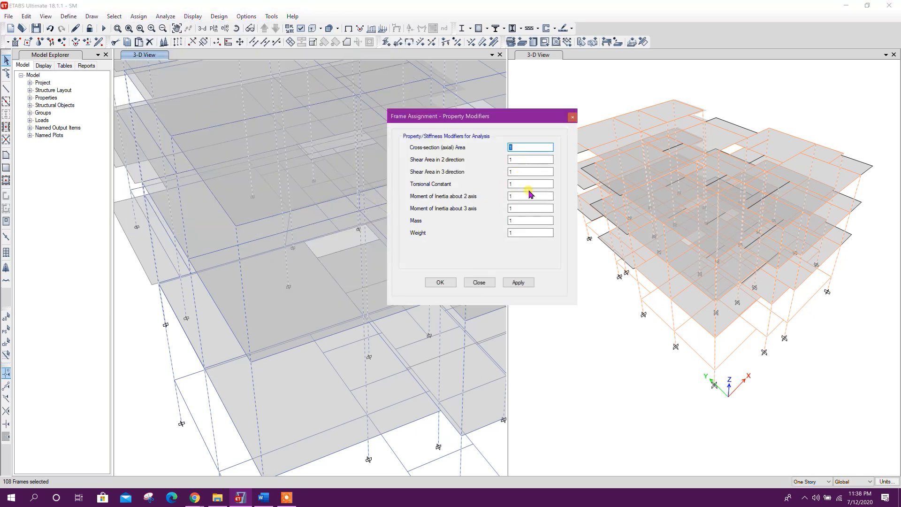
{"action": "double_click", "coordinate": [530, 195]}
{"action": "double_click", "coordinate": [530, 208]}
{"action": "left_click", "coordinate": [518, 282]}
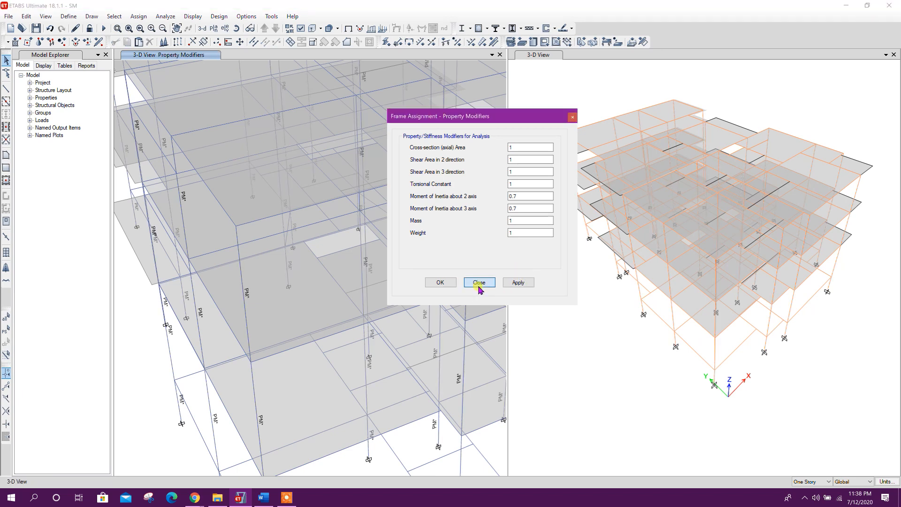
{"action": "left_click", "coordinate": [479, 285]}
{"action": "middle_click_drag", "start_coordinate": [411, 237], "coordinate": [347, 233]}
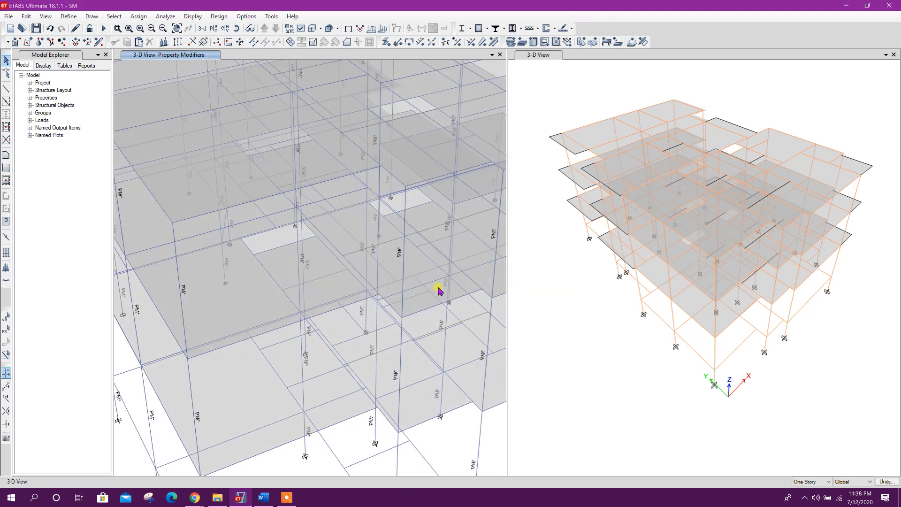
{"action": "middle_click_drag", "start_coordinate": [452, 313], "coordinate": [376, 261]}
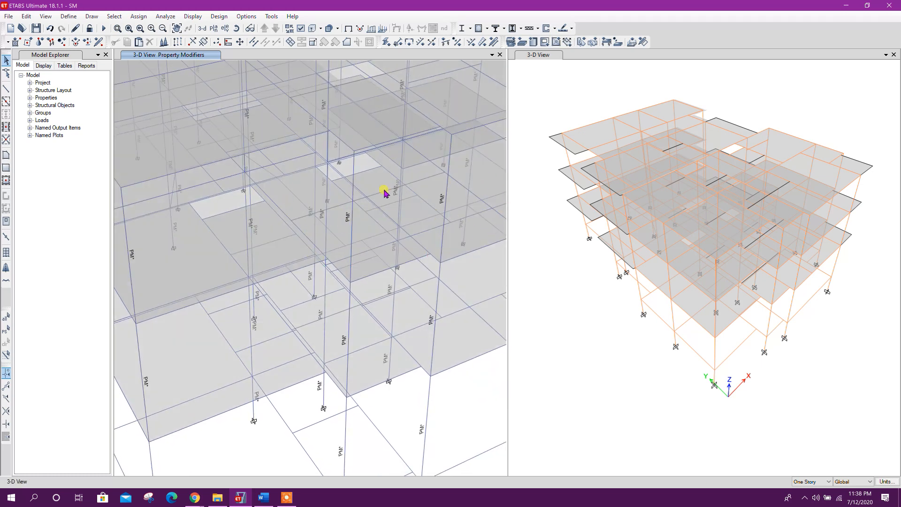
{"action": "middle_click_drag", "start_coordinate": [368, 259], "coordinate": [388, 252]}
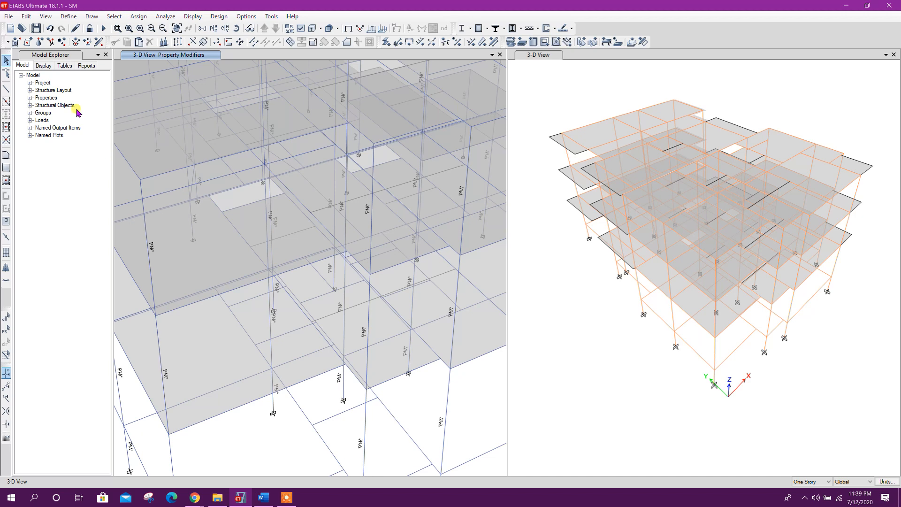
Save the model as a separate file named serv.
{"action": "left_click", "coordinate": [9, 16]}
{"action": "left_click", "coordinate": [34, 77]}
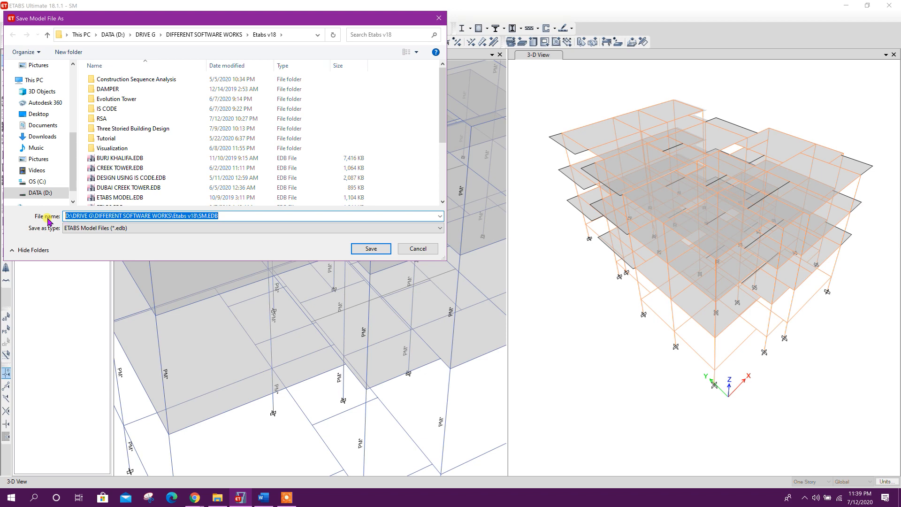
{"action": "type", "text": "serv"}
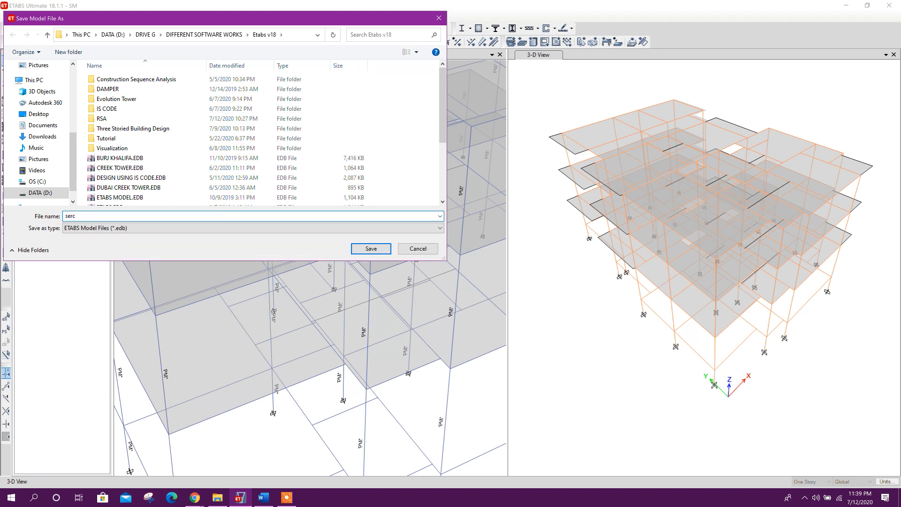
{"action": "left_click", "coordinate": [373, 248]}
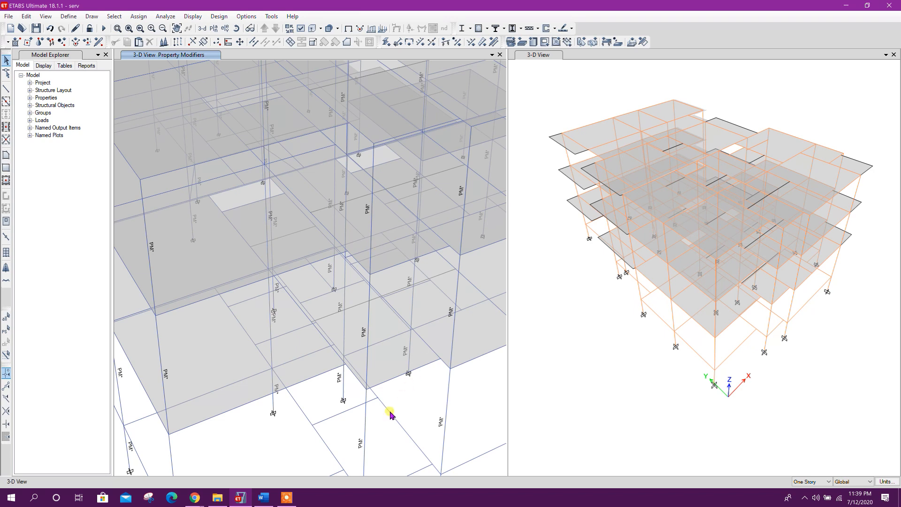
Check the assigned I22 and I33 property modifiers of column C18 on story 1F.
{"action": "right_click", "coordinate": [364, 422]}
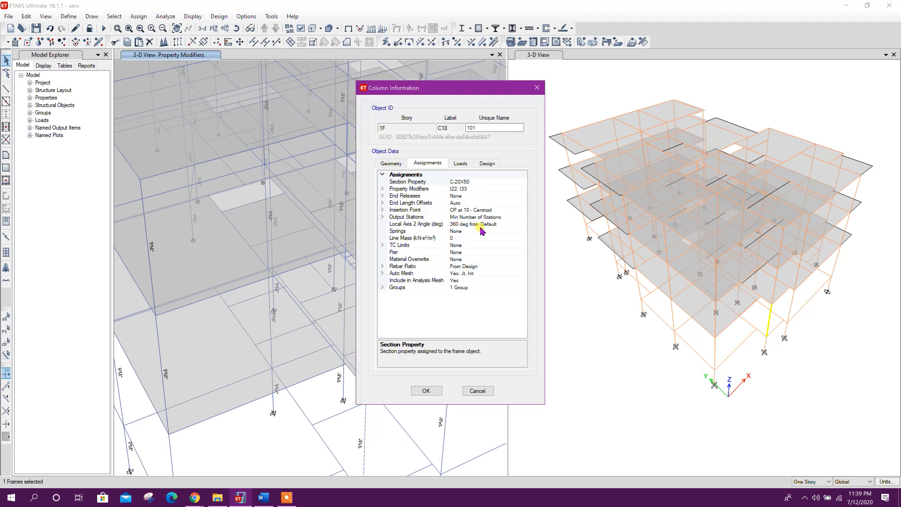
{"action": "left_click", "coordinate": [383, 189]}
{"action": "left_click", "coordinate": [458, 224]}
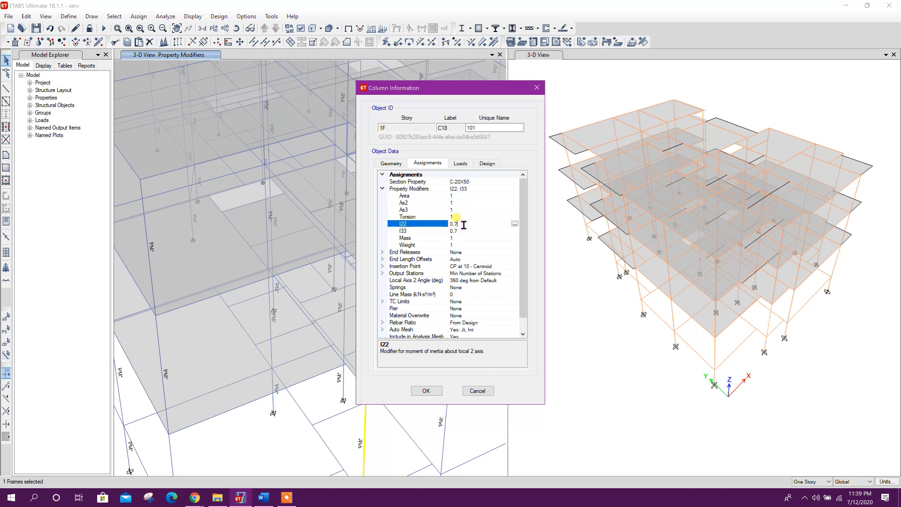
{"action": "left_click", "coordinate": [466, 231]}
{"action": "left_click_drag", "start_coordinate": [466, 231], "coordinate": [374, 238]}
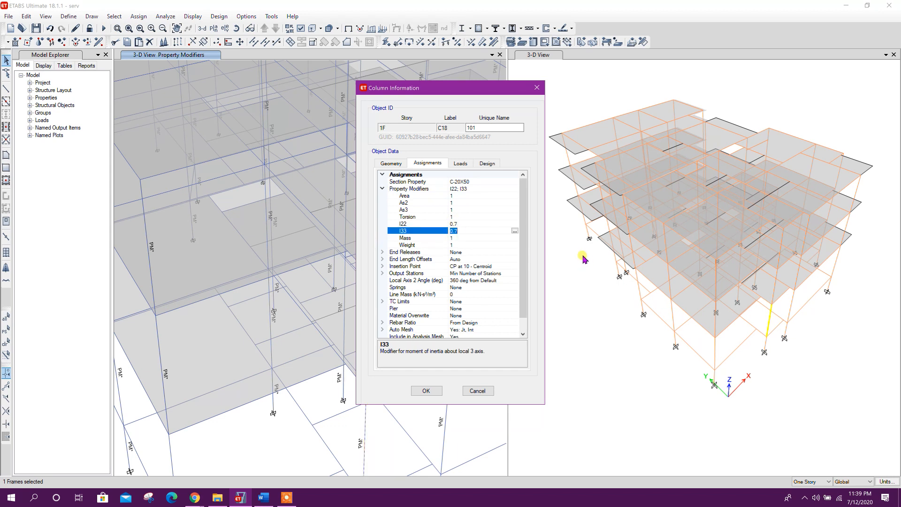
{"action": "left_click", "coordinate": [460, 224]}
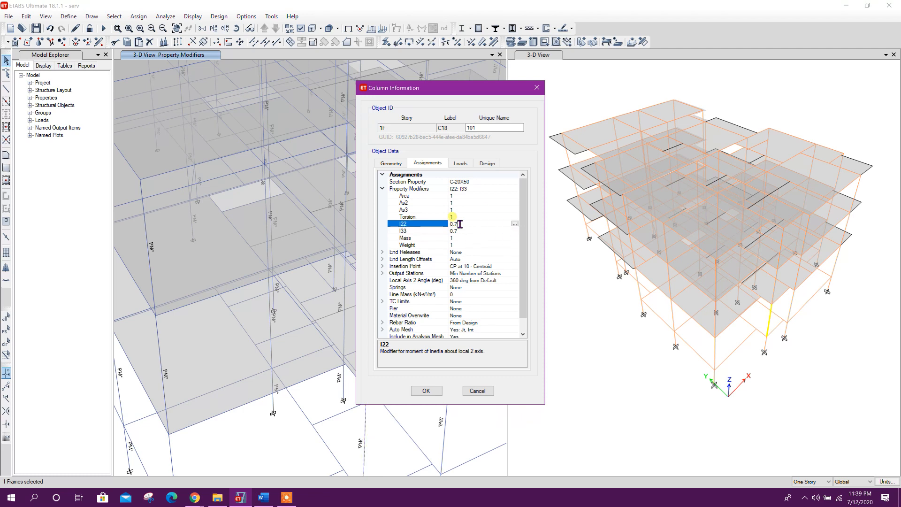
{"action": "left_click", "coordinate": [427, 390]}
{"action": "left_click", "coordinate": [366, 420]}
Select all columns by object type and set their assigned modifiers for moment of inertia about the 2 and 3 axes to 0.9.
{"action": "left_click", "coordinate": [114, 16]}
{"action": "mouse_move", "coordinate": [128, 29]}
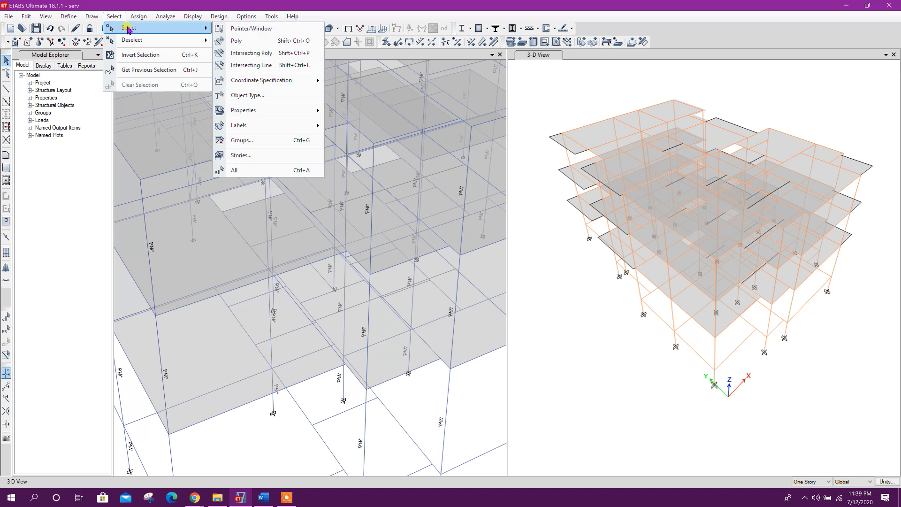
{"action": "left_click", "coordinate": [247, 95]}
{"action": "left_click", "coordinate": [408, 181]}
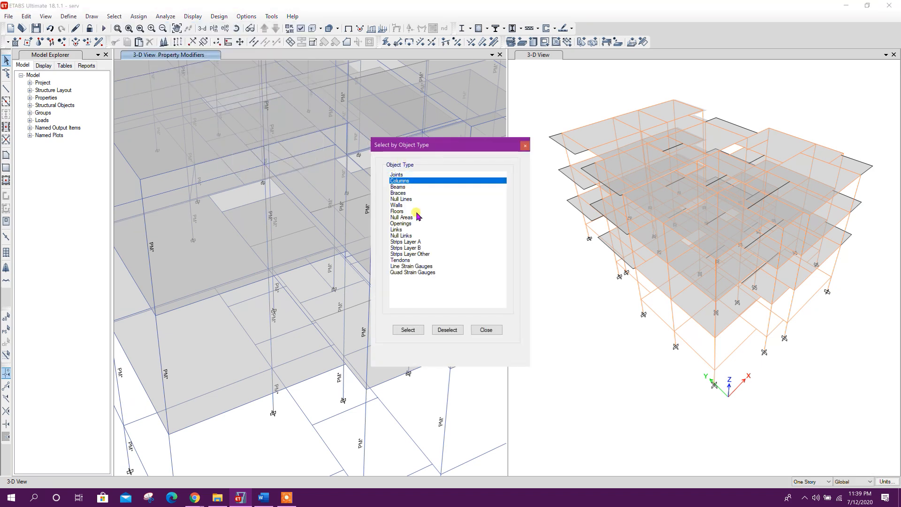
{"action": "left_click", "coordinate": [408, 330]}
{"action": "left_click", "coordinate": [486, 330]}
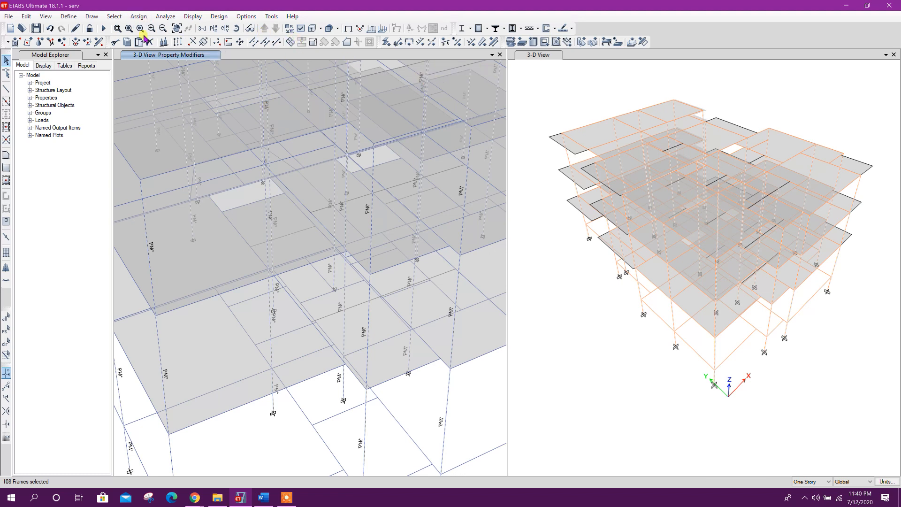
{"action": "left_click", "coordinate": [138, 16]}
{"action": "mouse_move", "coordinate": [150, 41]}
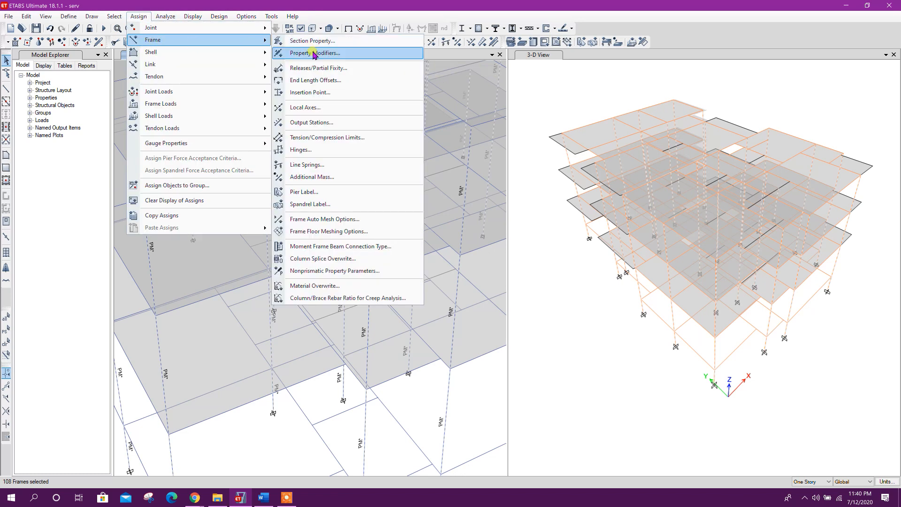
{"action": "left_click", "coordinate": [305, 53]}
{"action": "left_click", "coordinate": [520, 196]}
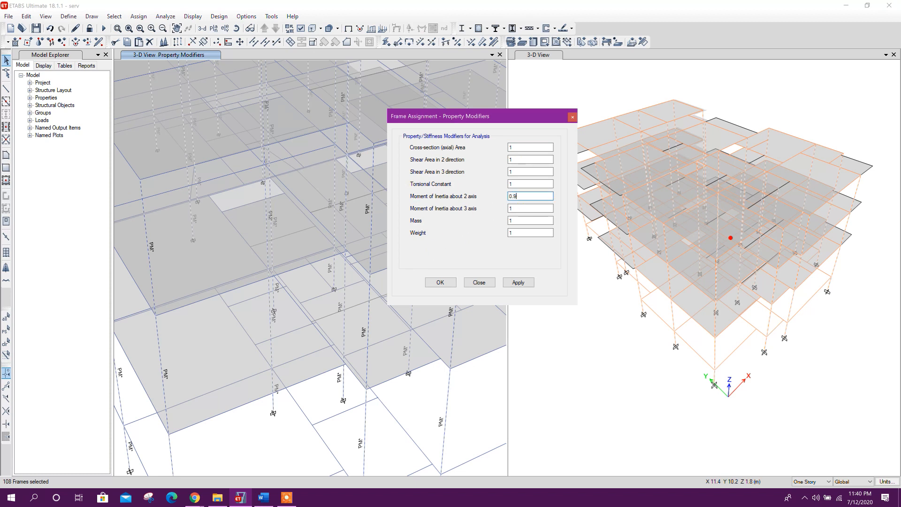
{"action": "left_click", "coordinate": [508, 209]}
{"action": "left_click", "coordinate": [508, 280]}
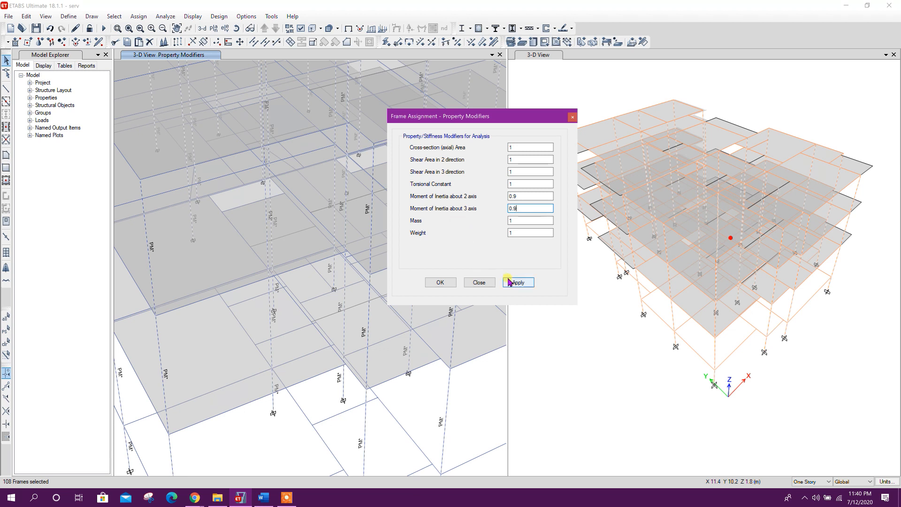
{"action": "left_click", "coordinate": [479, 283]}
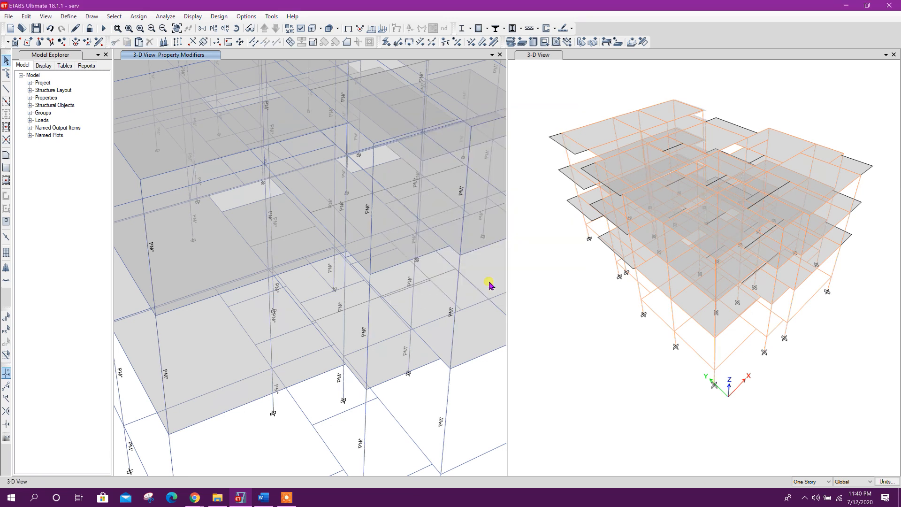
Check the assigned I22 and I33 property modifiers of column C17 on story 1F.
{"action": "right_click", "coordinate": [444, 406]}
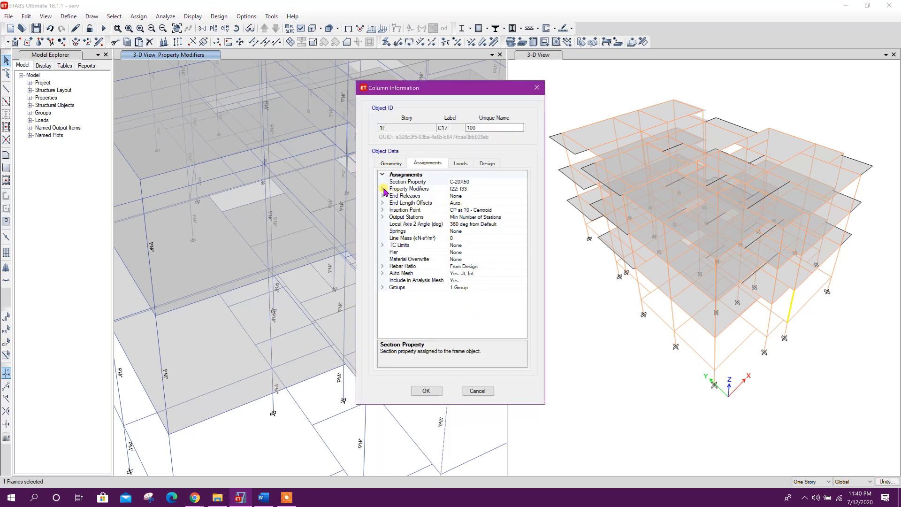
{"action": "left_click", "coordinate": [383, 189]}
{"action": "left_click", "coordinate": [457, 224]}
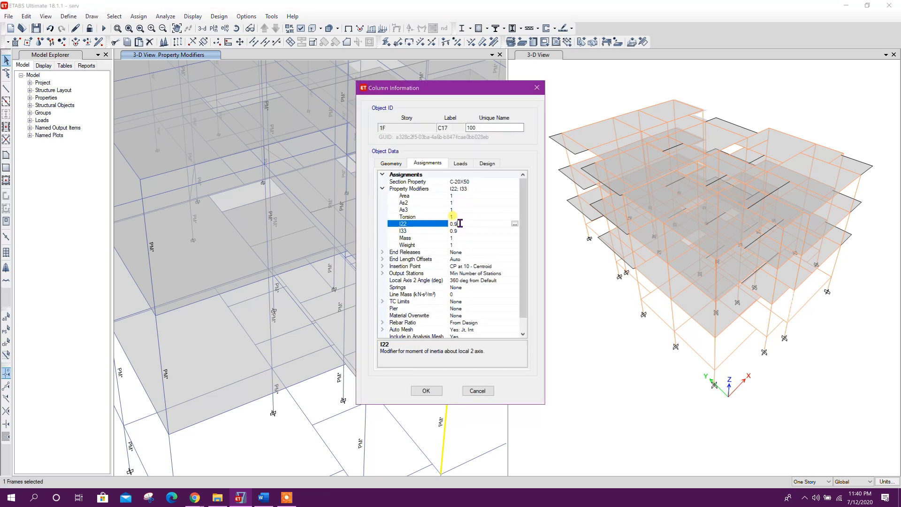
{"action": "left_click", "coordinate": [463, 231]}
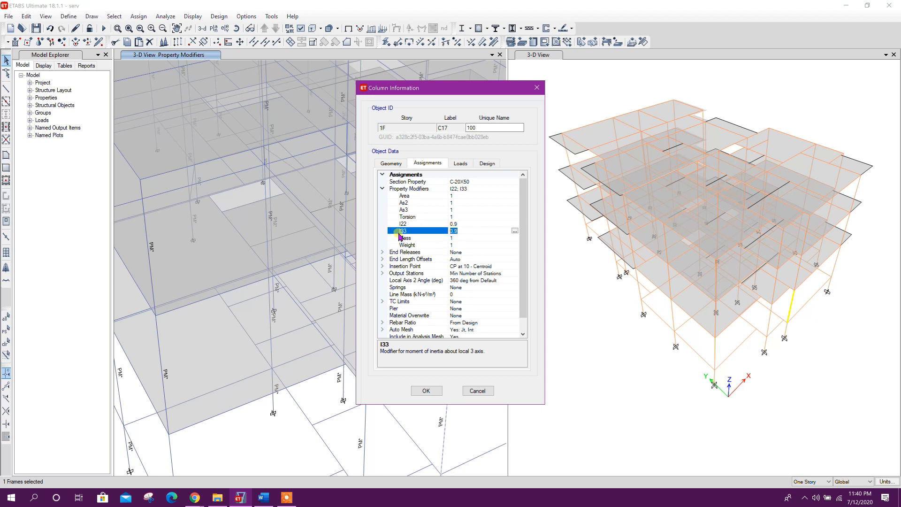
{"action": "double_click", "coordinate": [497, 232]}
{"action": "left_click", "coordinate": [467, 223]}
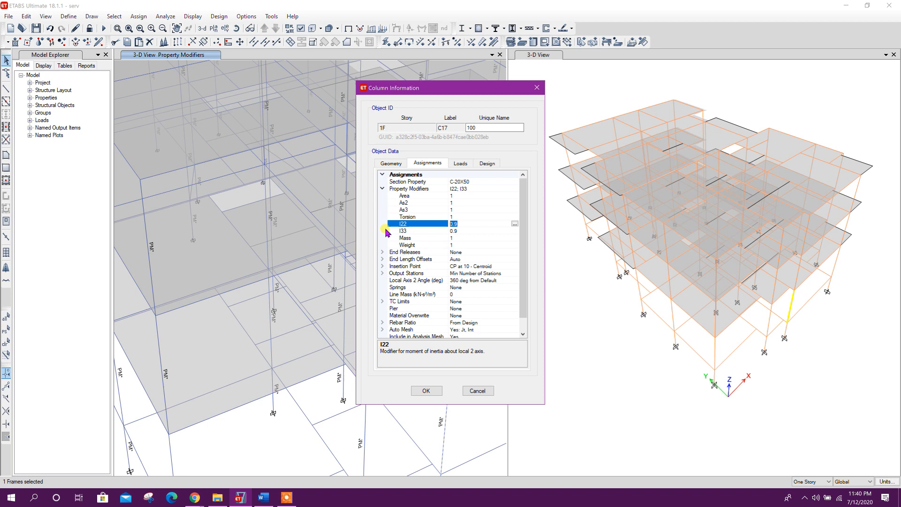
{"action": "left_click", "coordinate": [466, 231]}
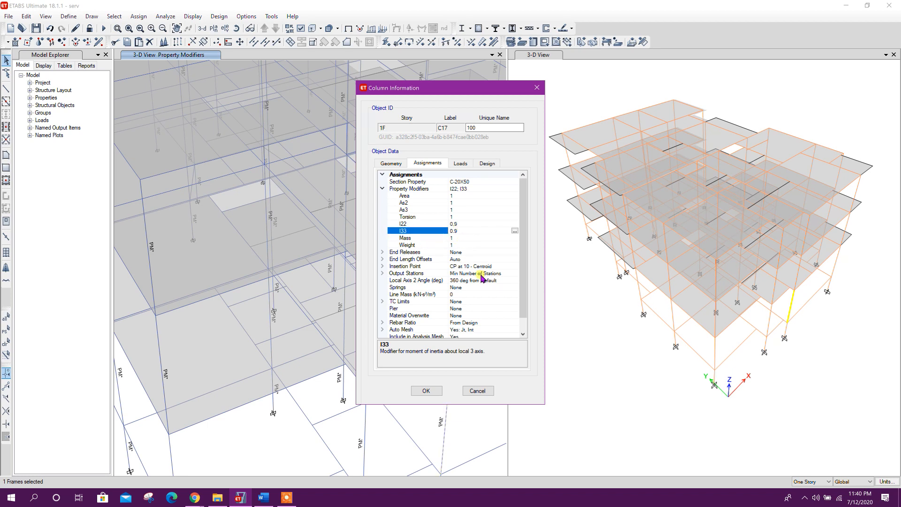
{"action": "key", "text": "Return"}
{"action": "left_click", "coordinate": [449, 396]}
{"action": "middle_click_drag", "start_coordinate": [465, 430], "coordinate": [457, 372]}
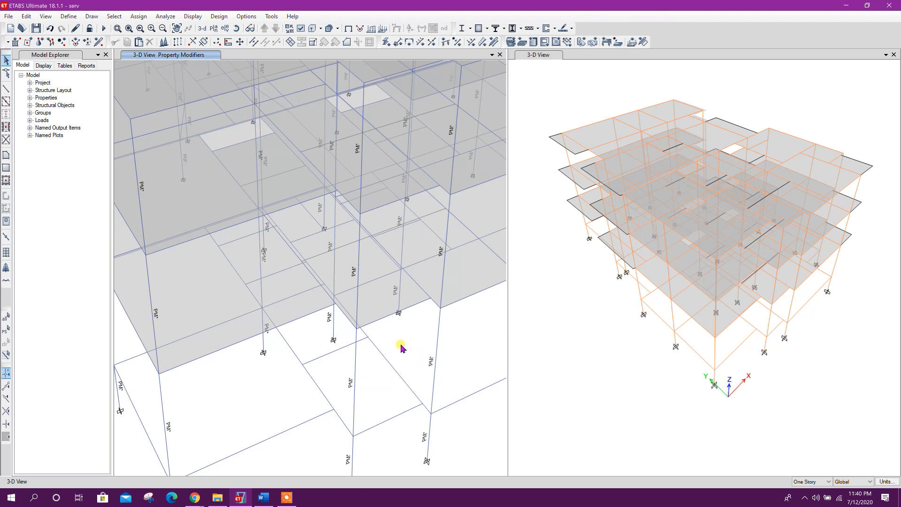
Review the stiffness modifiers defined in the C3-20X60 frame section property, leaving the section unchanged.
{"action": "middle_click_drag", "start_coordinate": [402, 349], "coordinate": [410, 364]}
{"action": "left_click", "coordinate": [64, 20]}
{"action": "mouse_move", "coordinate": [91, 40]}
{"action": "left_click", "coordinate": [268, 42]}
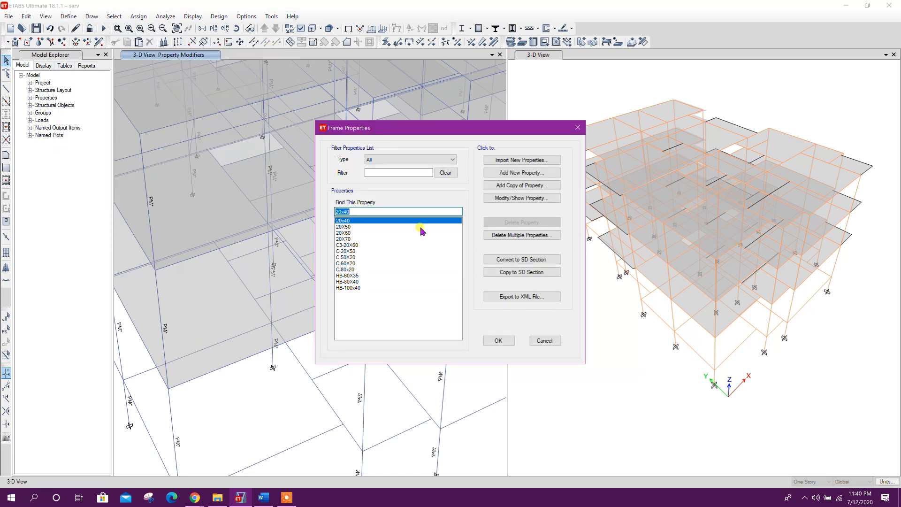
{"action": "left_click", "coordinate": [371, 245]}
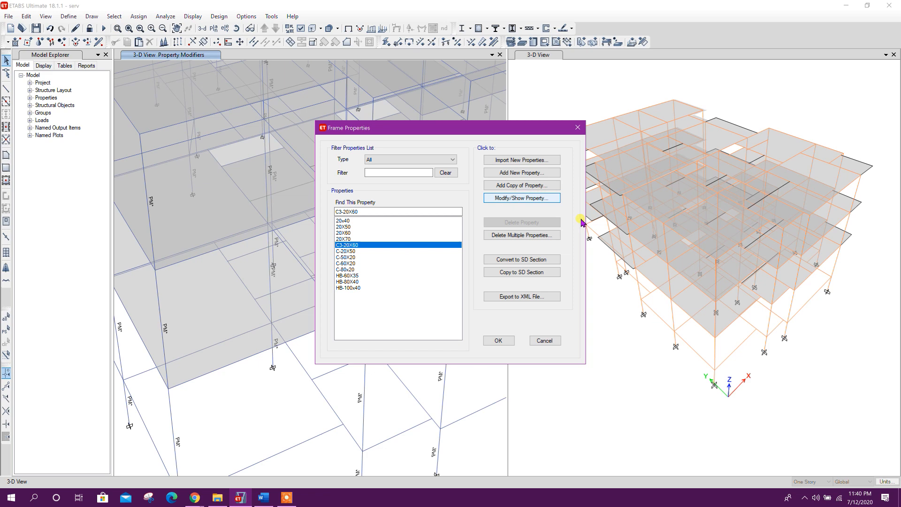
{"action": "left_click", "coordinate": [553, 198]}
{"action": "left_click", "coordinate": [583, 249]}
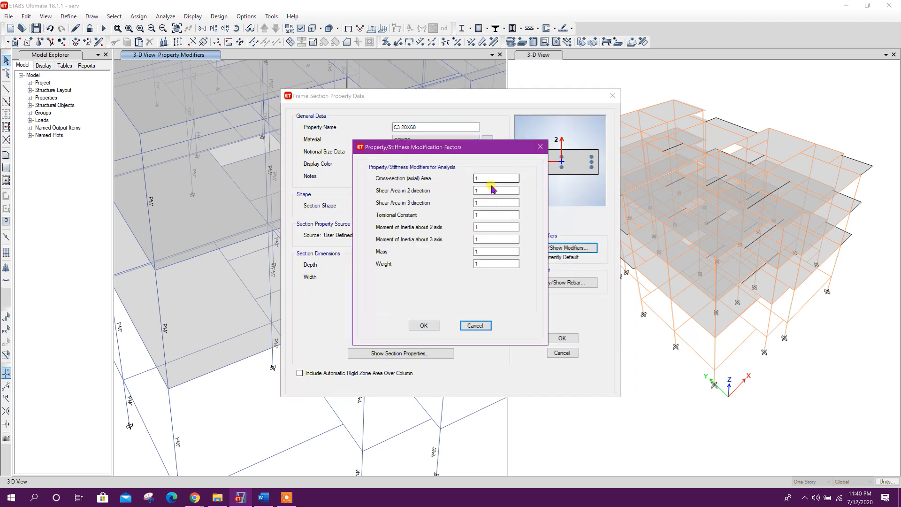
{"action": "left_click", "coordinate": [475, 325]}
{"action": "left_click", "coordinate": [561, 353]}
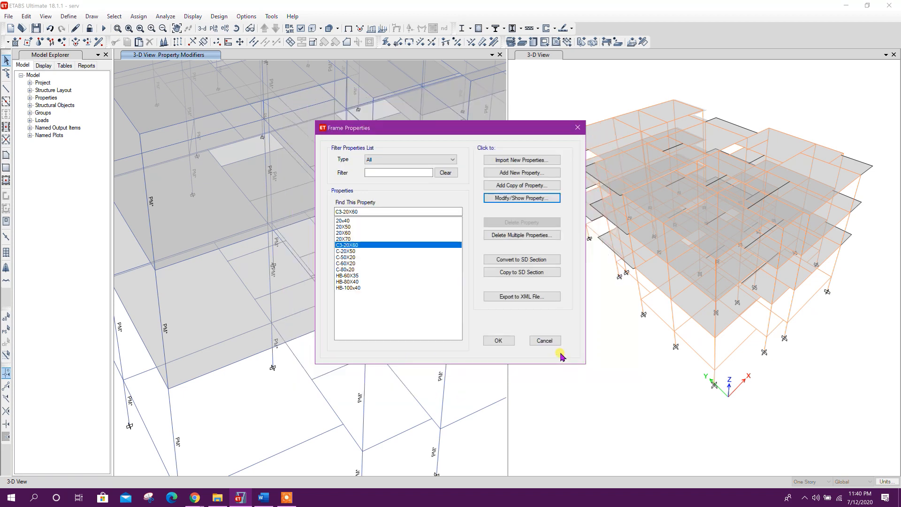
{"action": "left_click", "coordinate": [499, 341]}
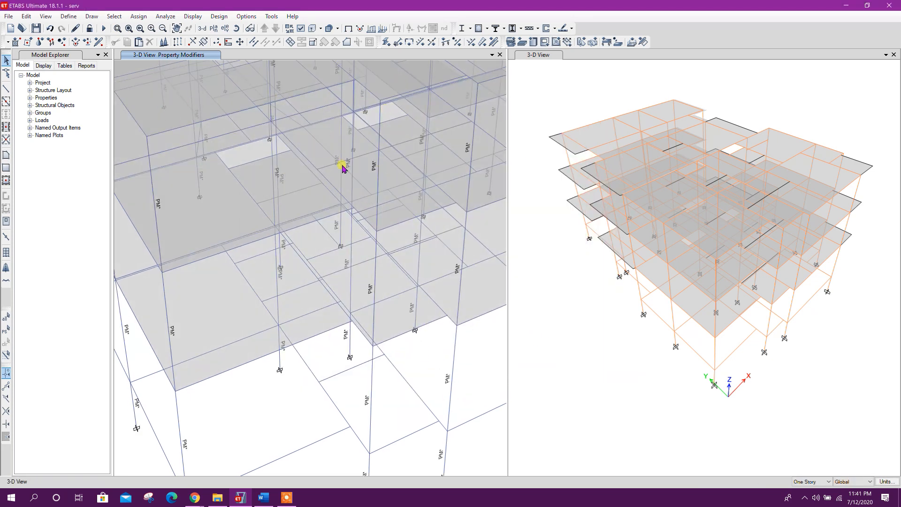
Select all columns by object type and view the frame property modifier assignment options without applying any values.
{"action": "left_click", "coordinate": [114, 16]}
{"action": "mouse_move", "coordinate": [129, 28]}
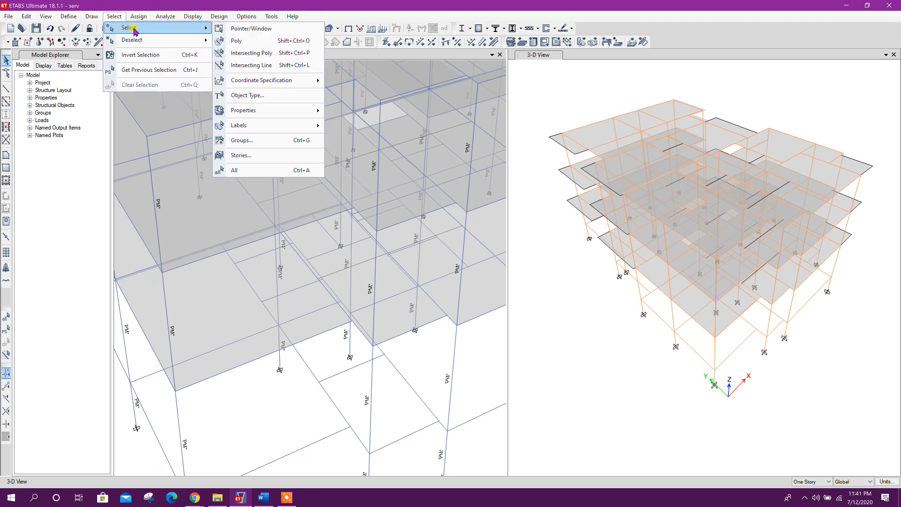
{"action": "left_click", "coordinate": [259, 96]}
{"action": "left_click", "coordinate": [404, 180]}
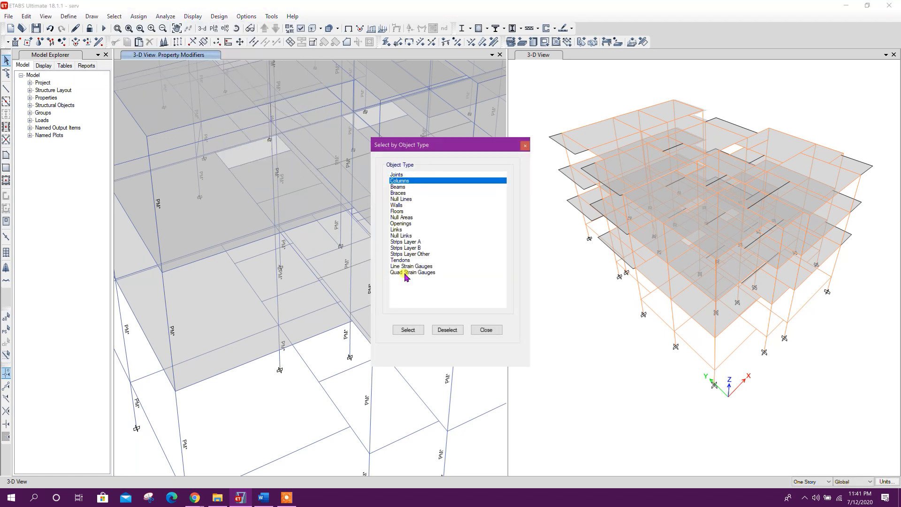
{"action": "left_click", "coordinate": [408, 330]}
{"action": "left_click", "coordinate": [487, 330]}
{"action": "left_click", "coordinate": [139, 16]}
{"action": "mouse_move", "coordinate": [151, 37]}
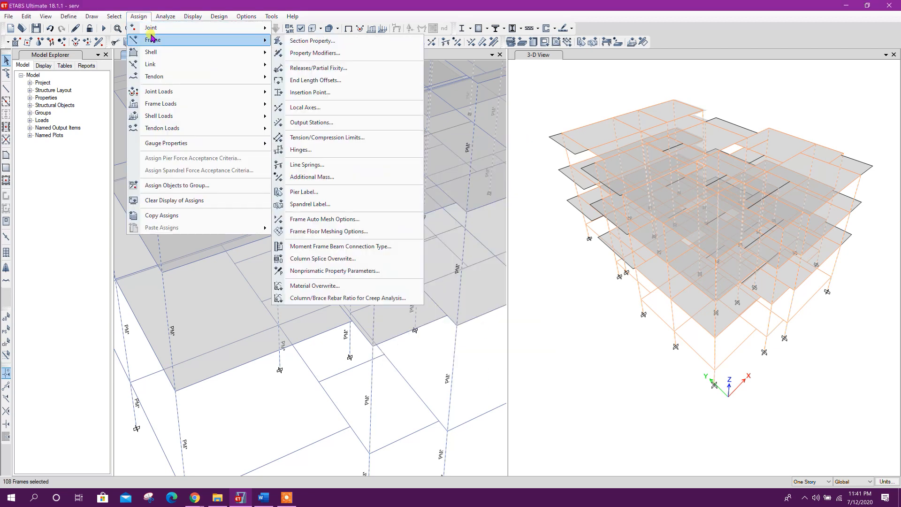
{"action": "left_click", "coordinate": [314, 53]}
{"action": "double_click", "coordinate": [513, 196]}
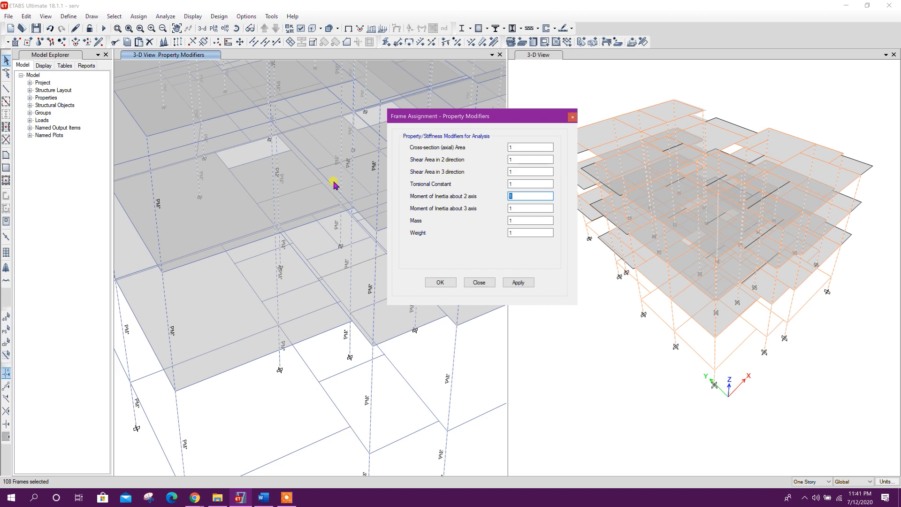
{"action": "left_click", "coordinate": [479, 282]}
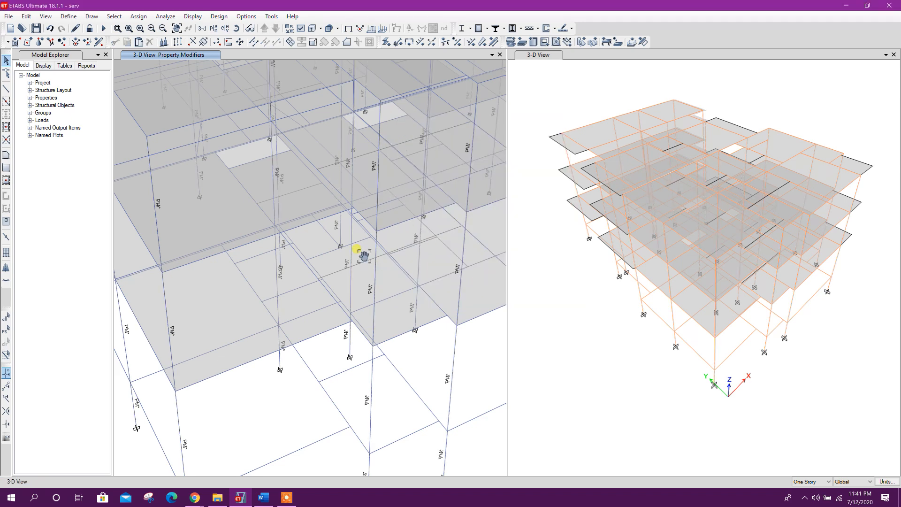
Select all floors by object type, view the shell bending stiffness modifiers m11, m22 and m12 without applying any, and clear the selection.
{"action": "left_click", "coordinate": [114, 16]}
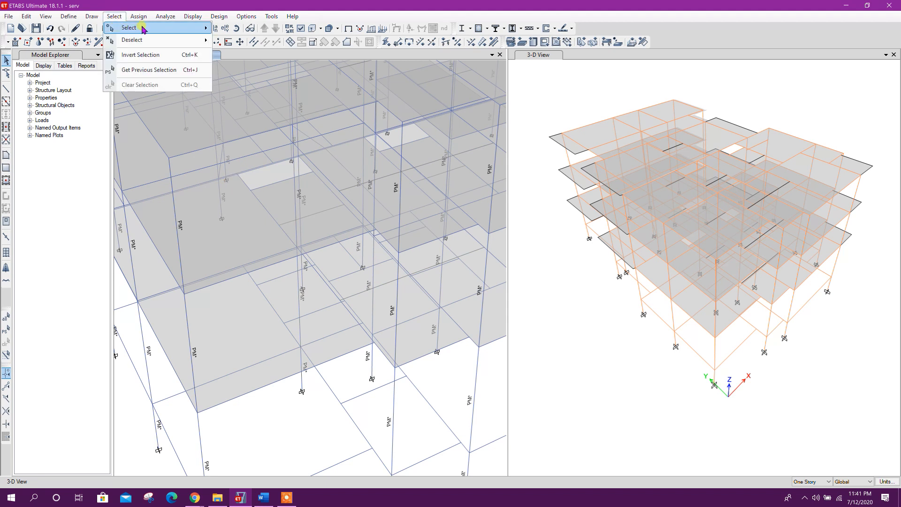
{"action": "mouse_move", "coordinate": [141, 28]}
{"action": "left_click", "coordinate": [254, 95]}
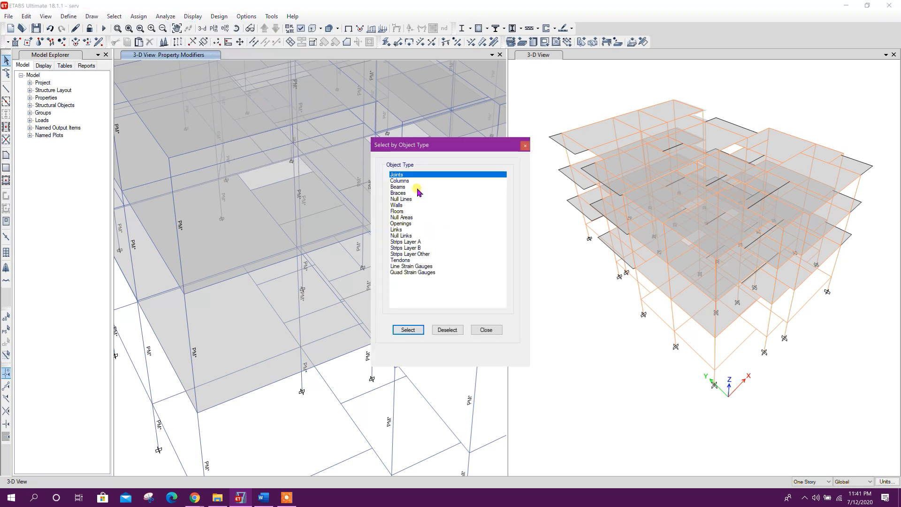
{"action": "left_click", "coordinate": [397, 212]}
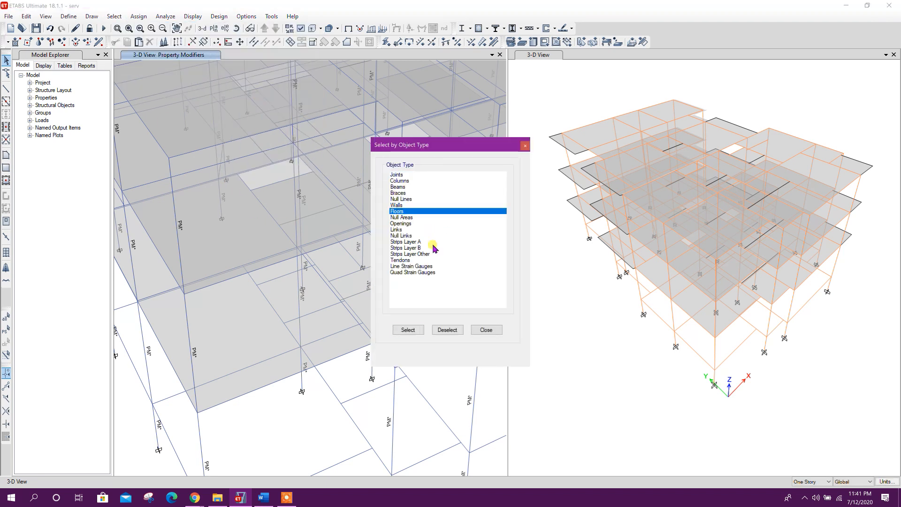
{"action": "left_click", "coordinate": [408, 329]}
{"action": "left_click", "coordinate": [486, 329]}
{"action": "left_click", "coordinate": [139, 16]}
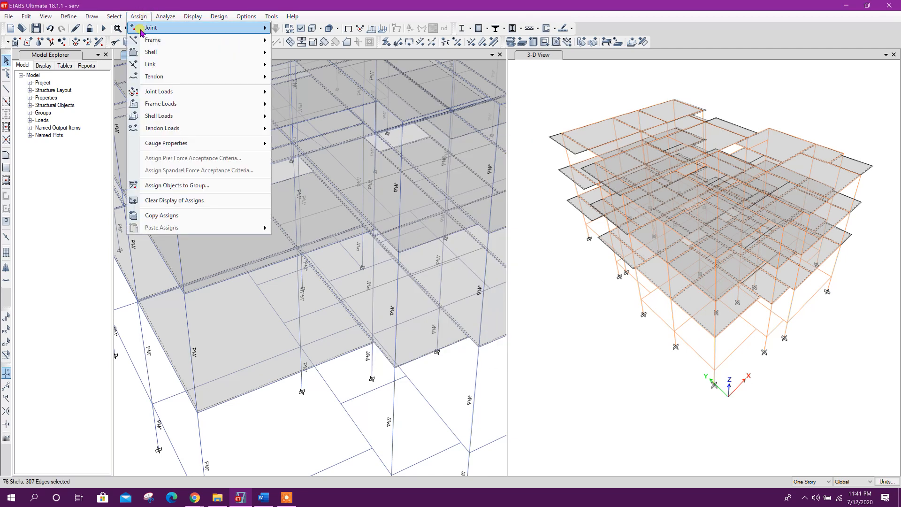
{"action": "mouse_move", "coordinate": [151, 52]}
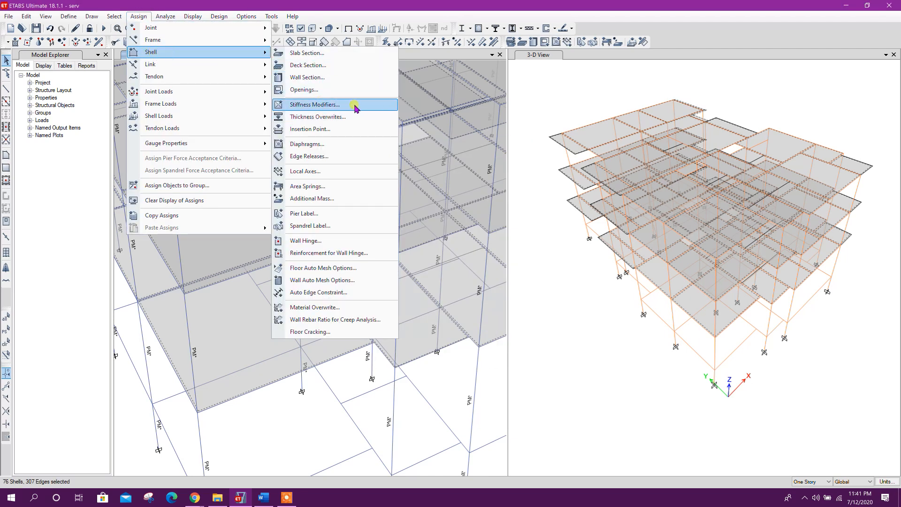
{"action": "left_click", "coordinate": [337, 105]}
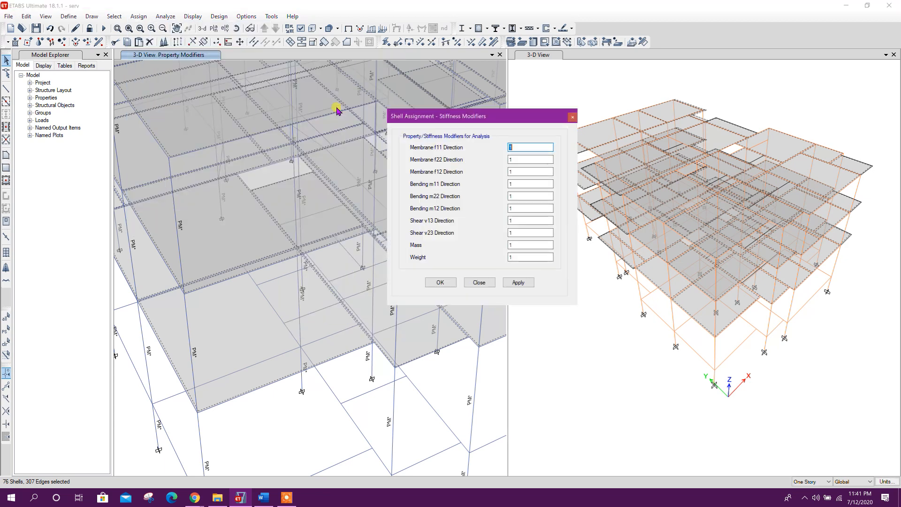
{"action": "left_click_drag", "start_coordinate": [529, 187], "coordinate": [466, 218]}
{"action": "left_click_drag", "start_coordinate": [521, 210], "coordinate": [413, 205]}
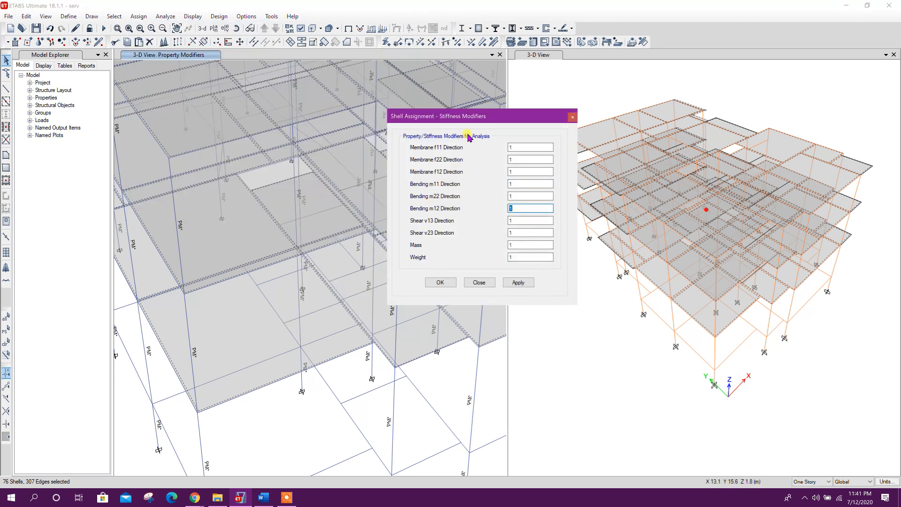
{"action": "left_click_drag", "start_coordinate": [495, 119], "coordinate": [351, 97]}
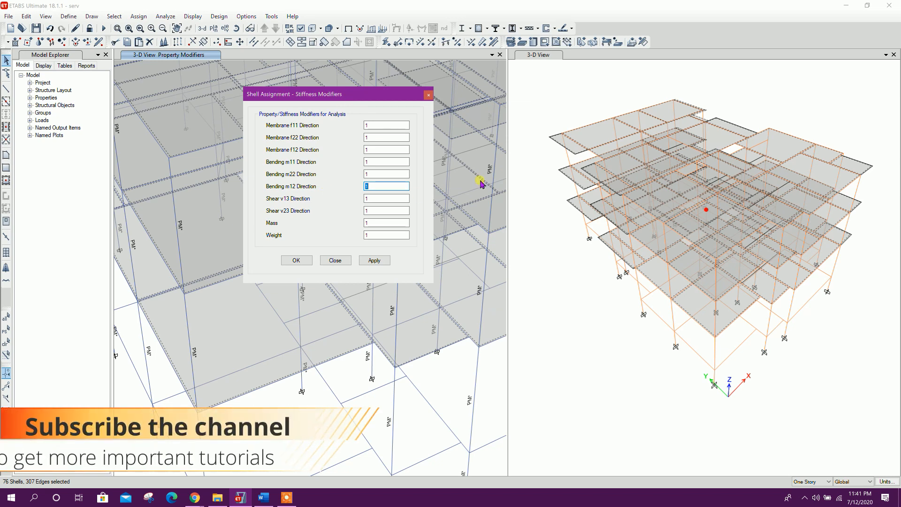
{"action": "left_click", "coordinate": [336, 260]}
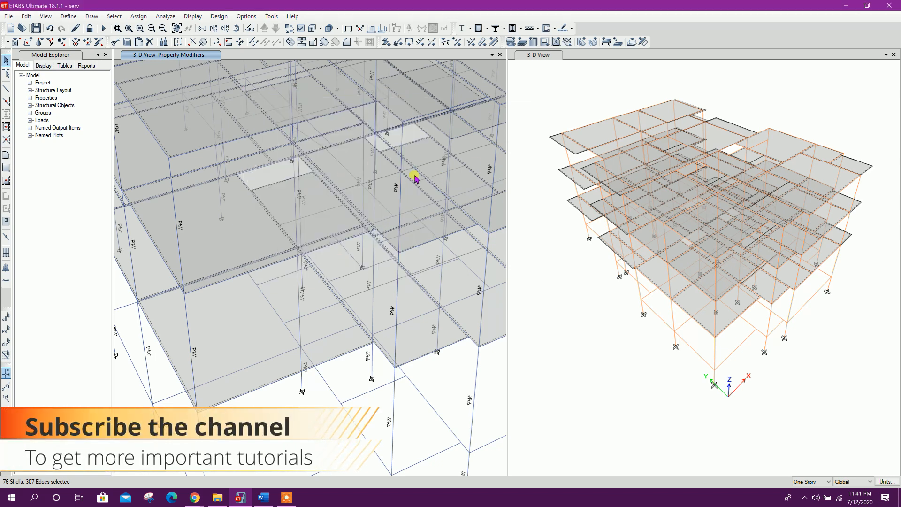
{"action": "middle_click_drag", "start_coordinate": [413, 352], "coordinate": [470, 317]}
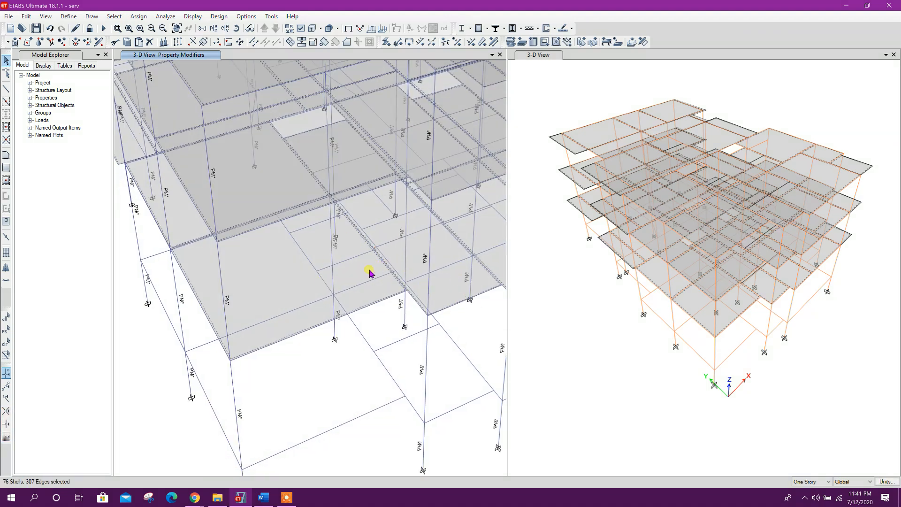
{"action": "key", "text": "Escape"}
{"action": "middle_click_drag", "start_coordinate": [272, 268], "coordinate": [333, 262]}
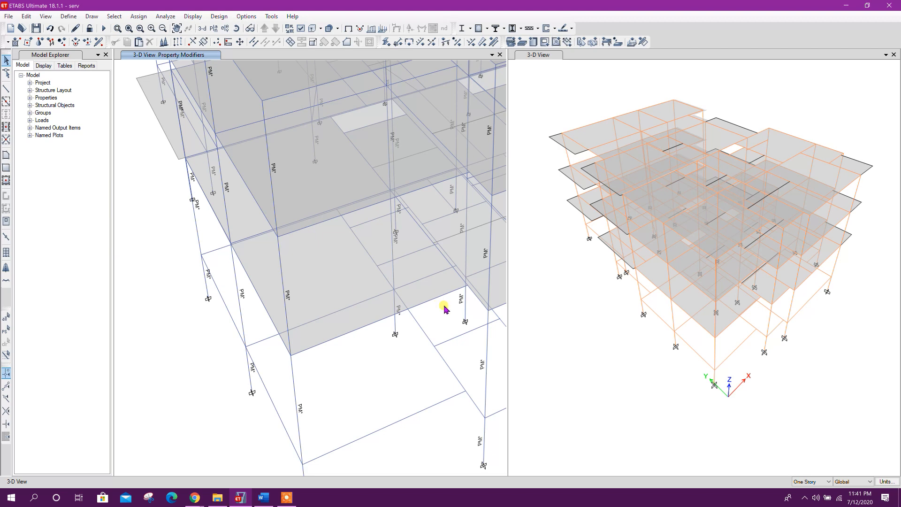
{"action": "middle_click_drag", "start_coordinate": [445, 309], "coordinate": [406, 318]}
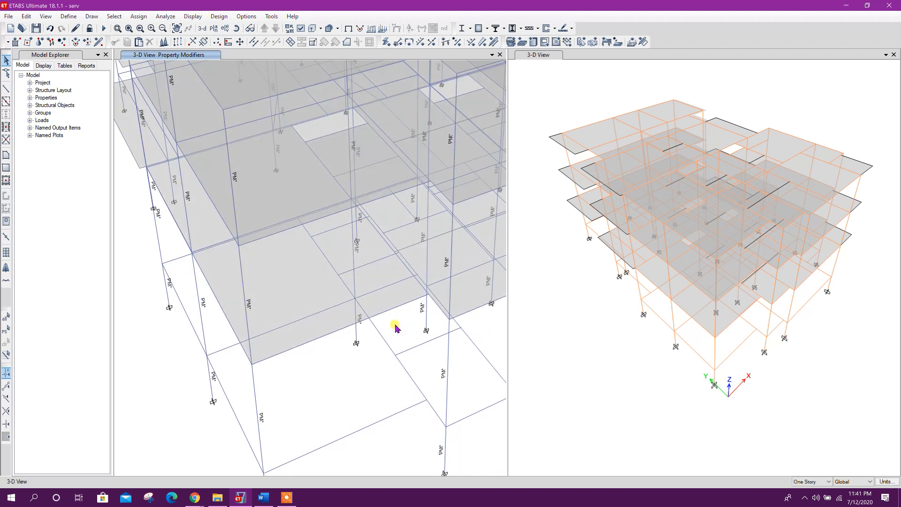